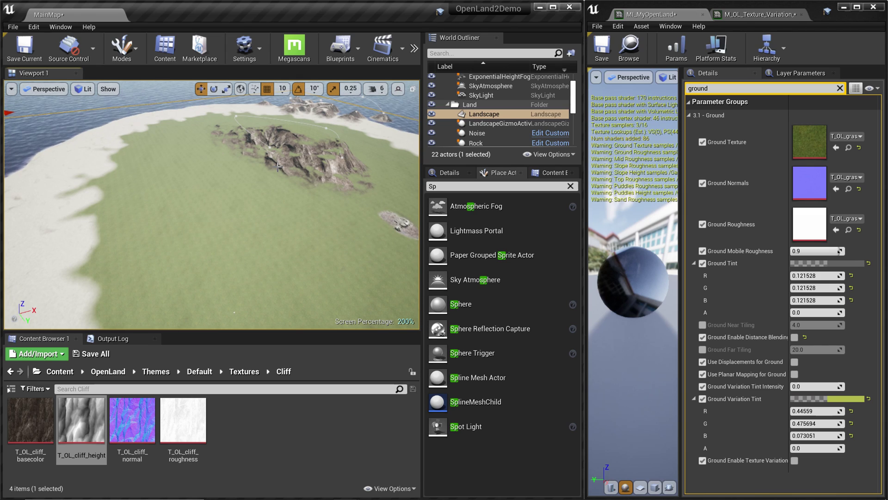
Step: Enable Ground Texture Variations and Ground Use Baked Texture Variations in the MI_MyOpenLand material instance, checking the grass on the landscape
scroll(384, 217, "up", 4)
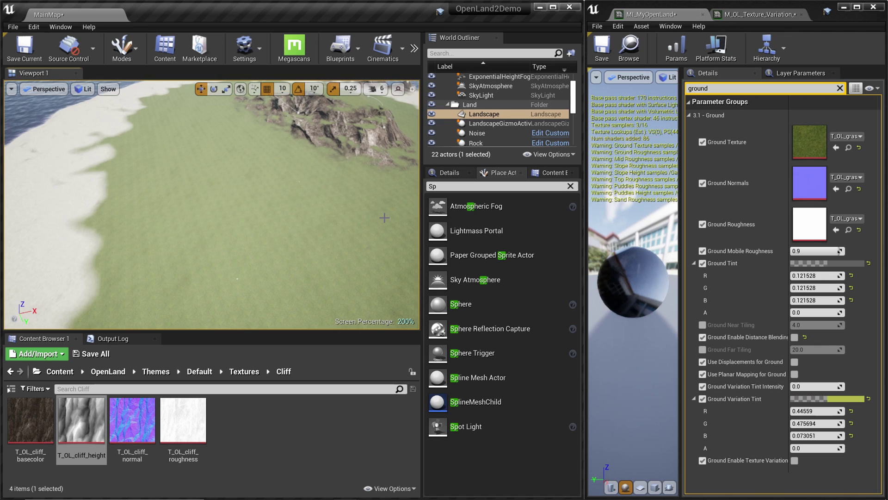
scroll(376, 219, "down", 5)
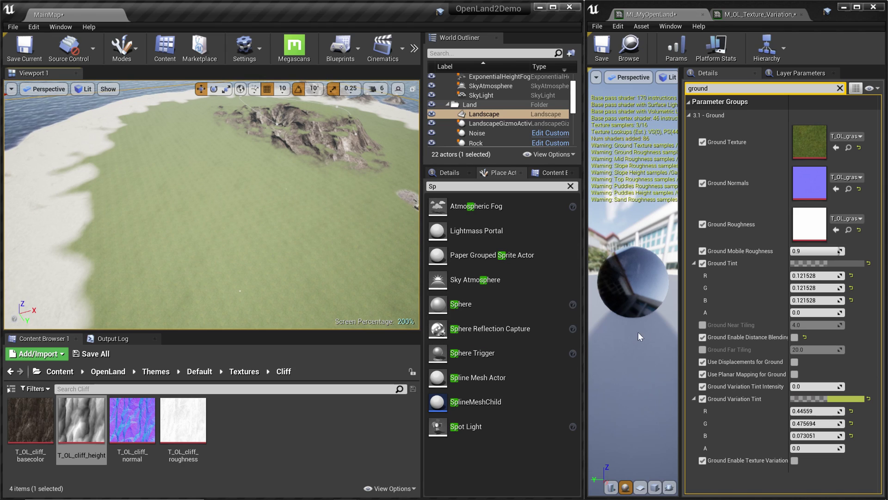
left_click(794, 461)
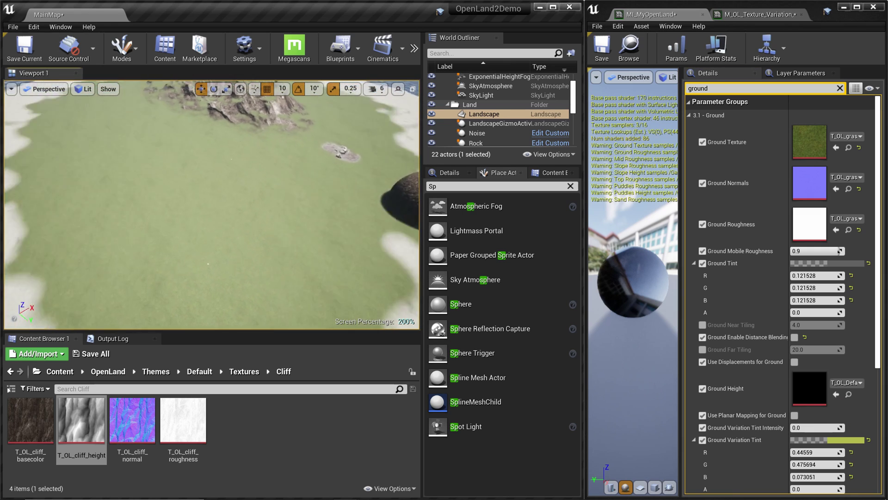
right_click_drag(212, 205, 211, 219)
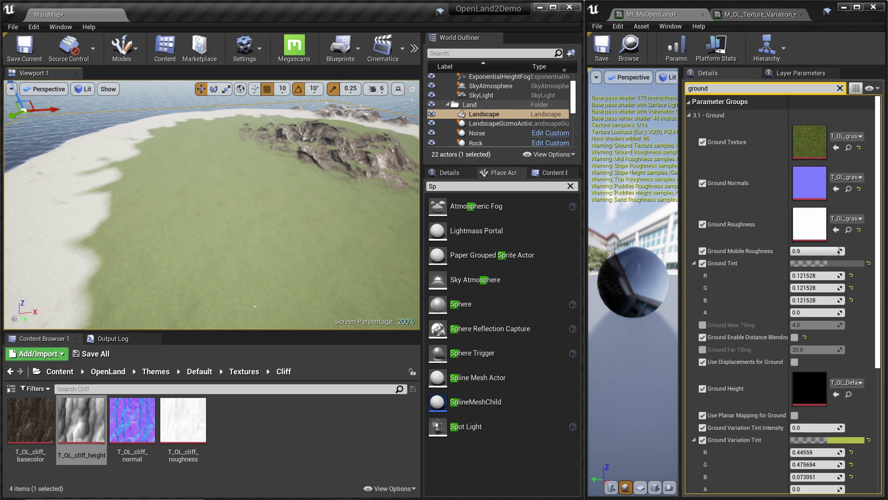
right_click_drag(324, 248, 324, 255)
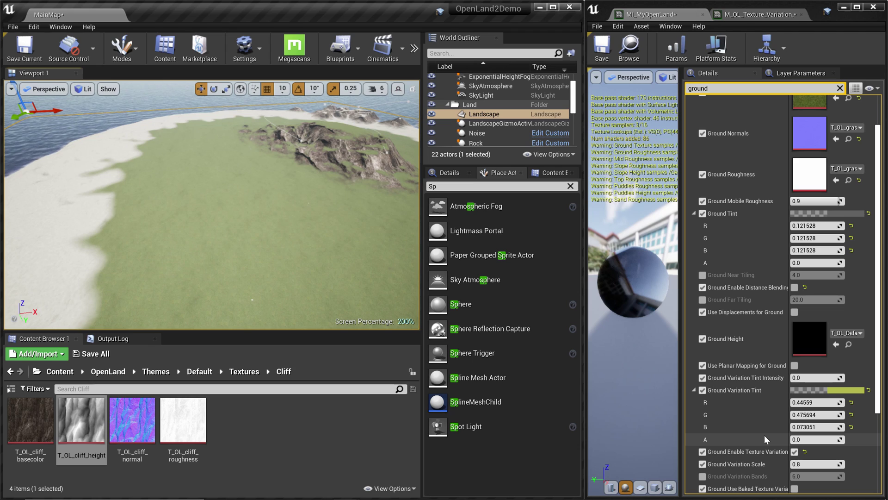
scroll(764, 435, "down", 3)
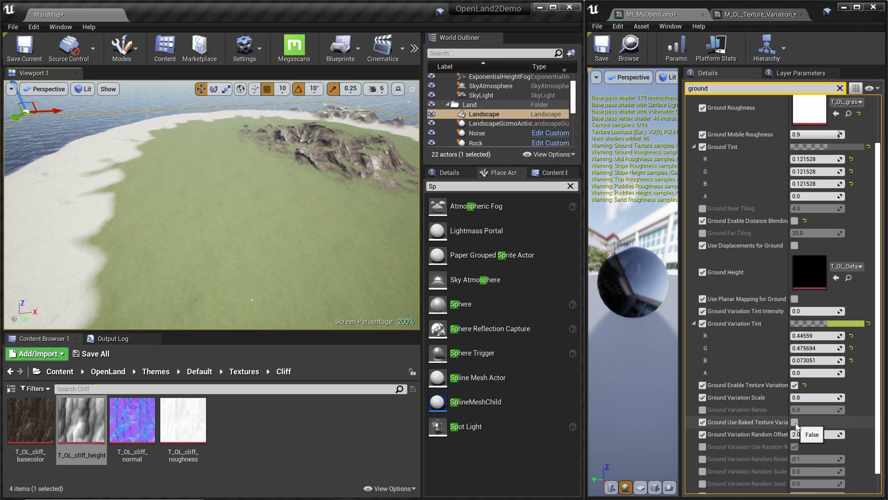
left_click(795, 422)
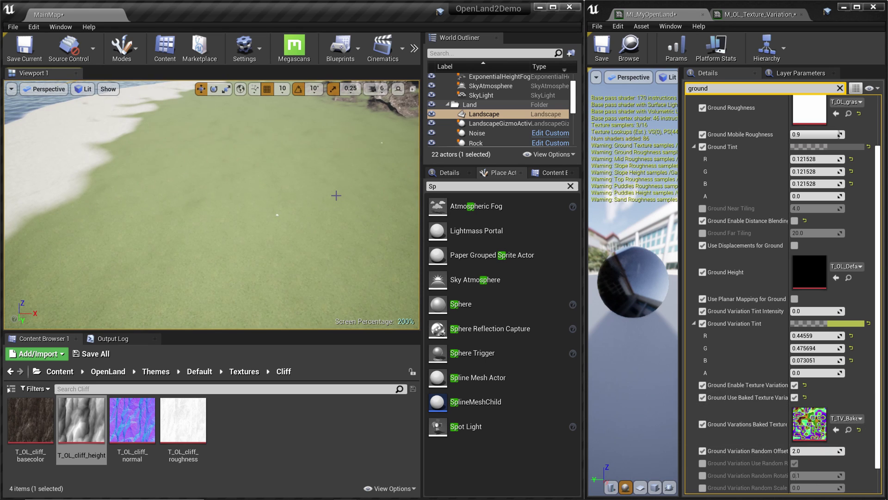
right_click_drag(336, 195, 336, 195)
Step: Focus the view on the sphere and examine its cliff texture from up close
left_click(235, 143)
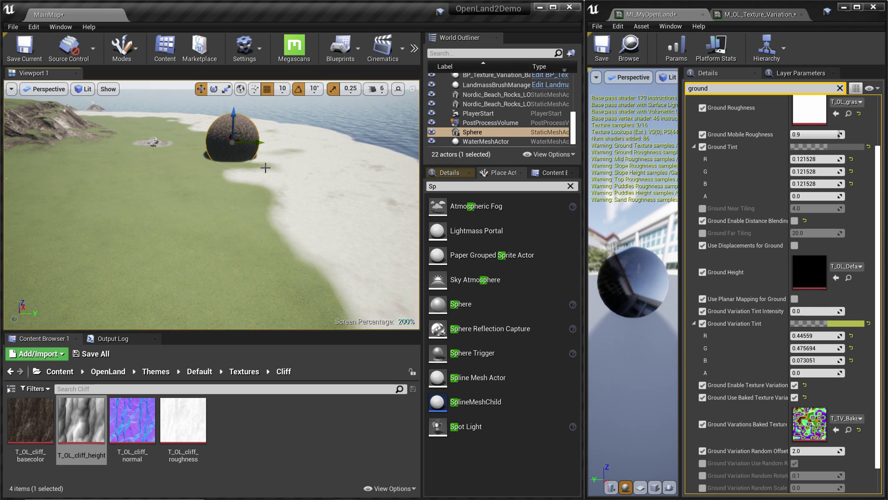
key("f")
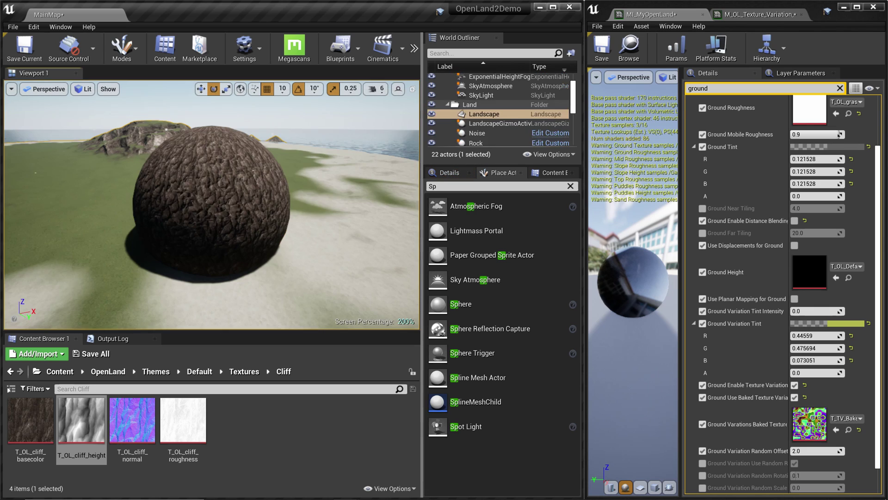
left_click(283, 220)
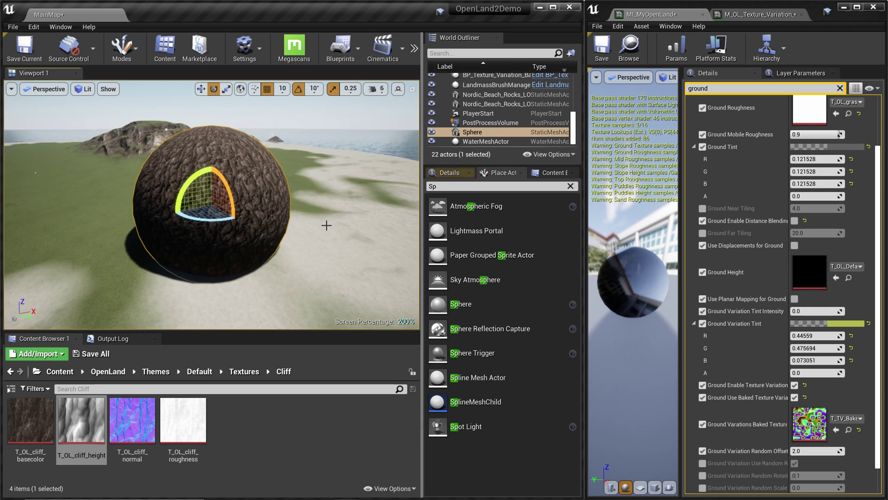
left_click(321, 227)
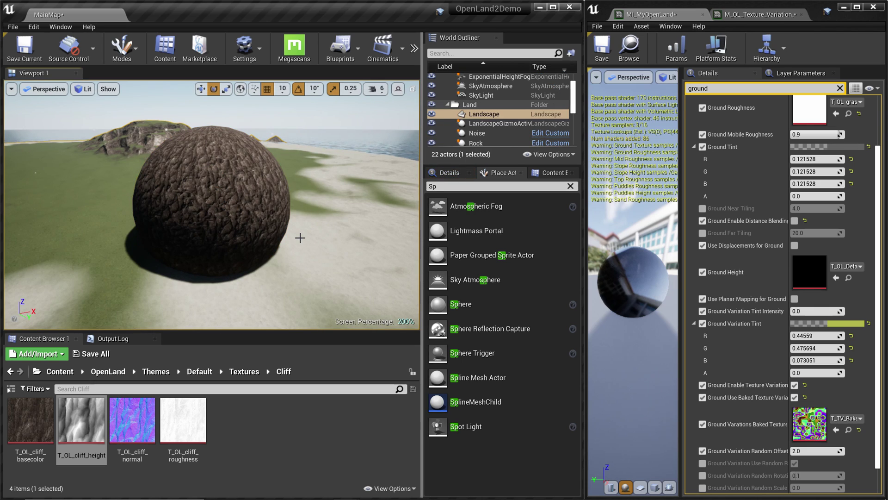
right_click_drag(361, 234, 361, 235)
right_click_drag(221, 194, 220, 195)
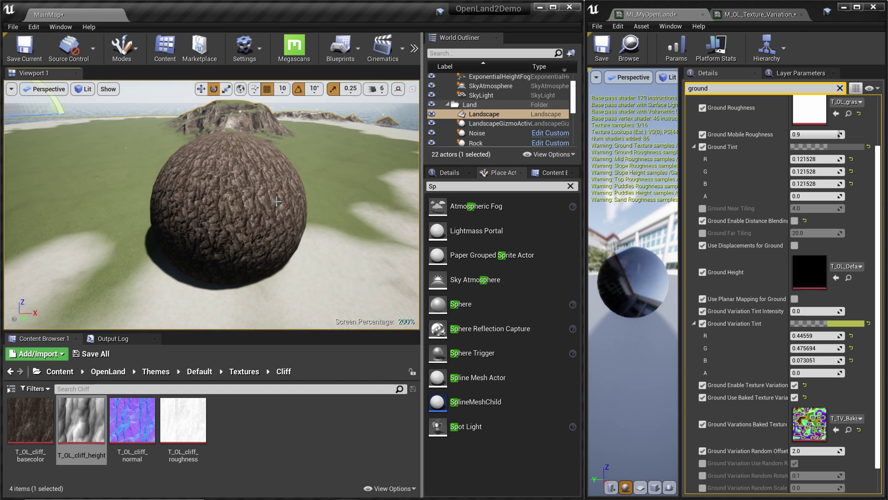
Step: Switch Enable Texture Variations off and back on in the M_OL_Texture_Variation instance to compare the sphere's tiling
left_click(759, 15)
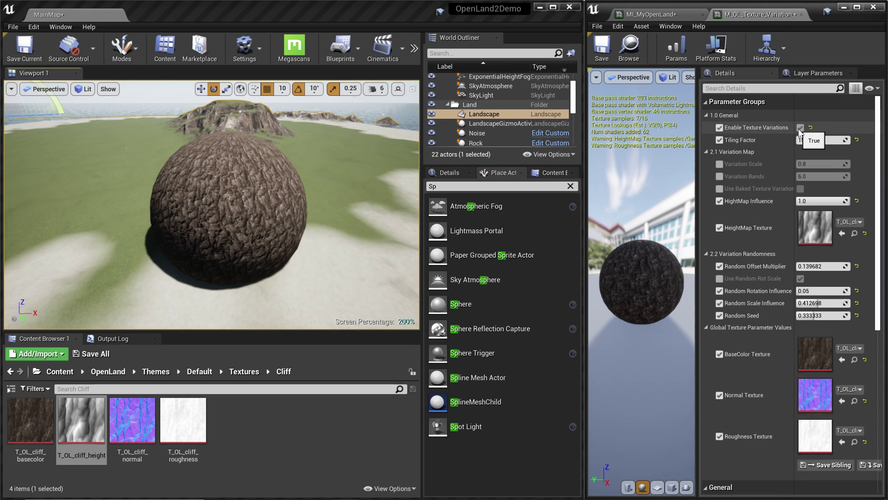
left_click(800, 127)
right_click_drag(290, 186, 291, 187)
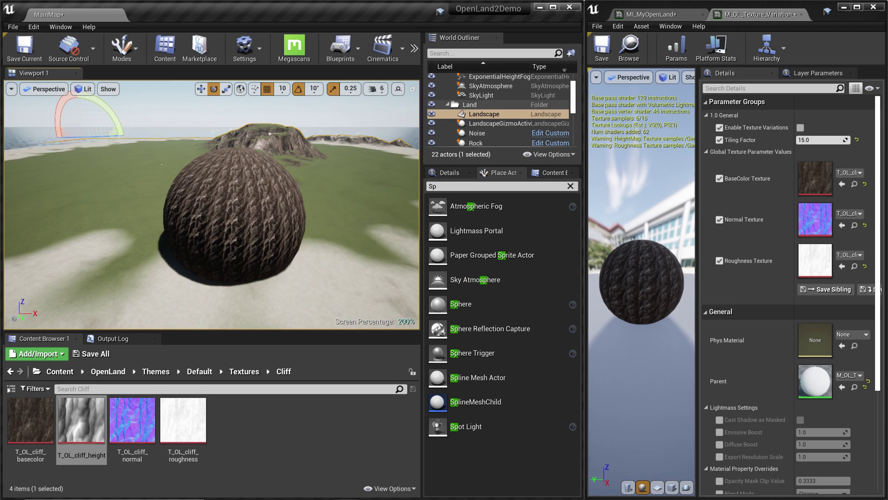
left_click(801, 128)
right_click_drag(210, 212, 194, 214)
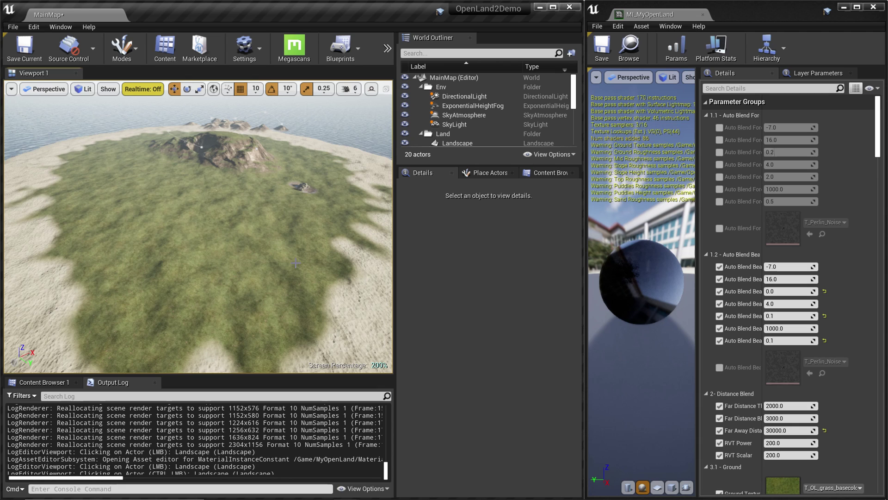
Step: Rotate the directional light so the island is more brightly lit, and select the landscape
key("ctrl+l")
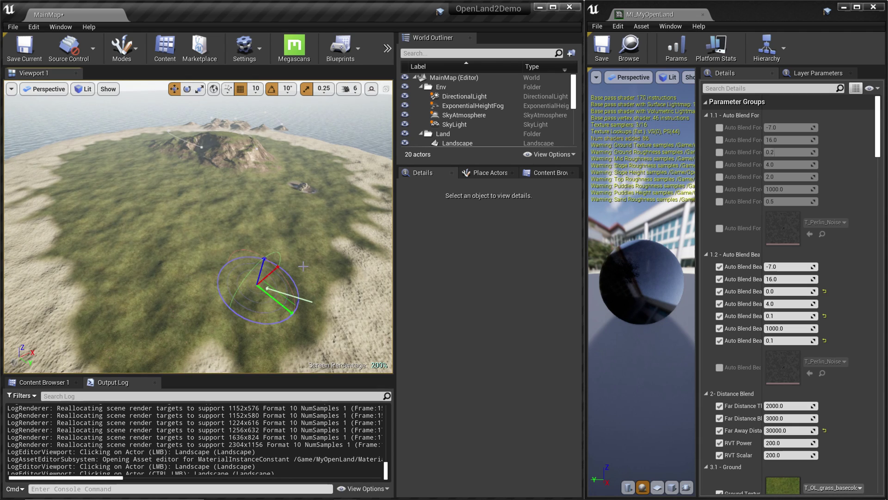
key("ctrl+l")
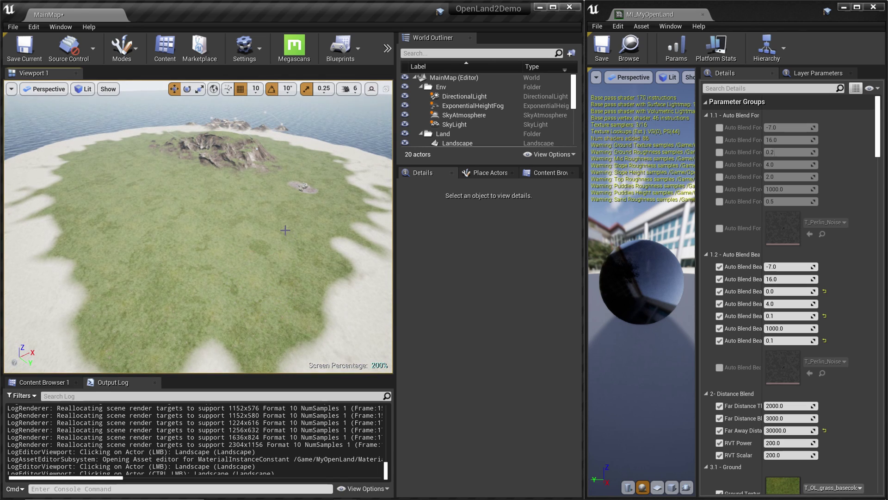
left_click(279, 227, "ctrl")
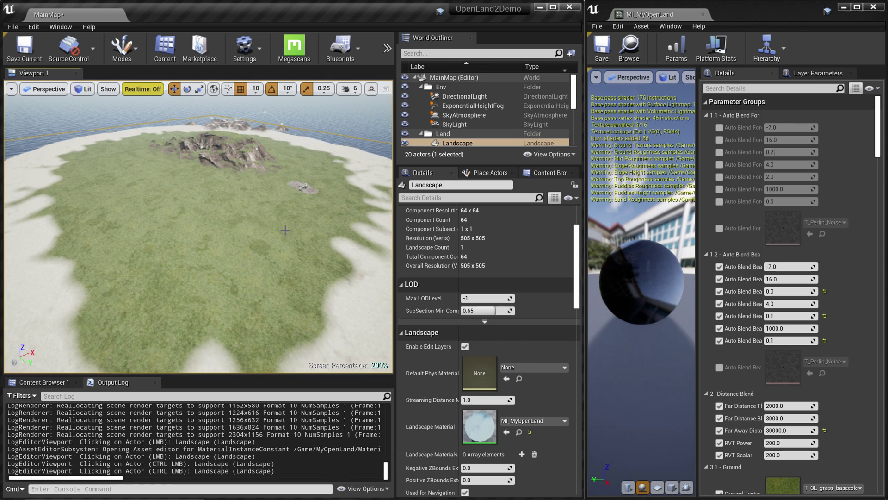
left_click(286, 250)
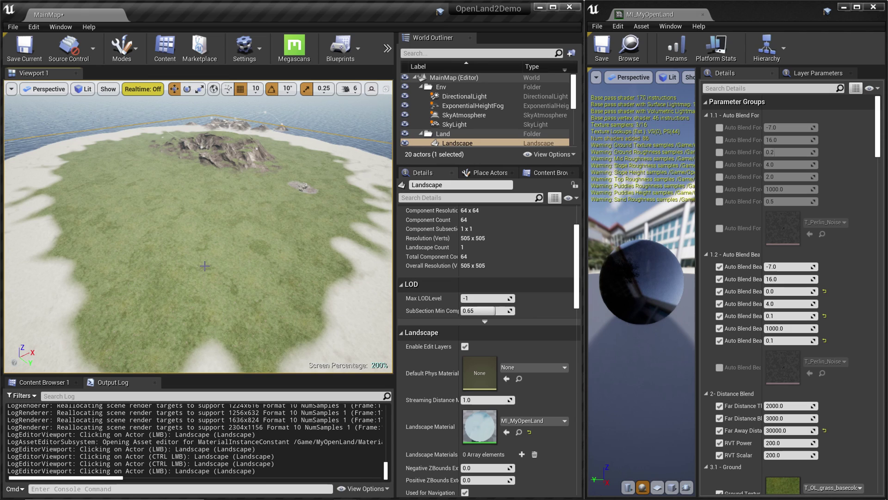
Step: Filter the MI_MyOpenLand parameters by "ground" and set Ground Variation Tint Intensity to 0
left_click(719, 195)
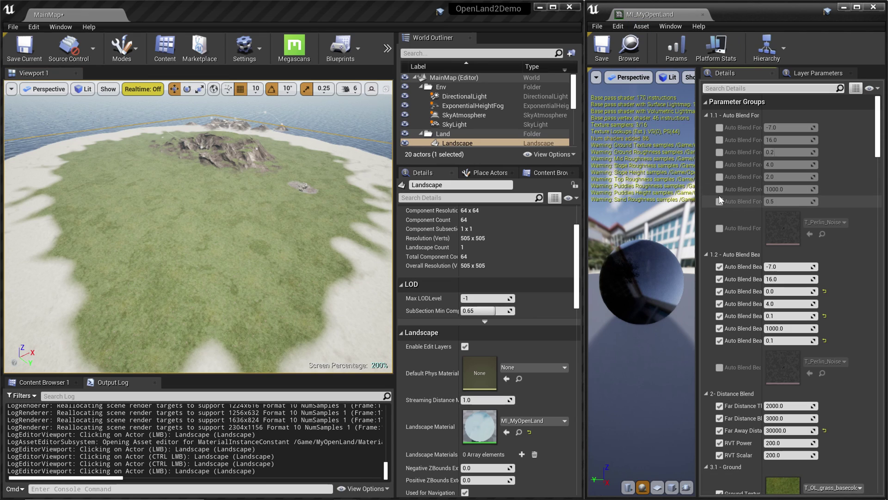
type("ground")
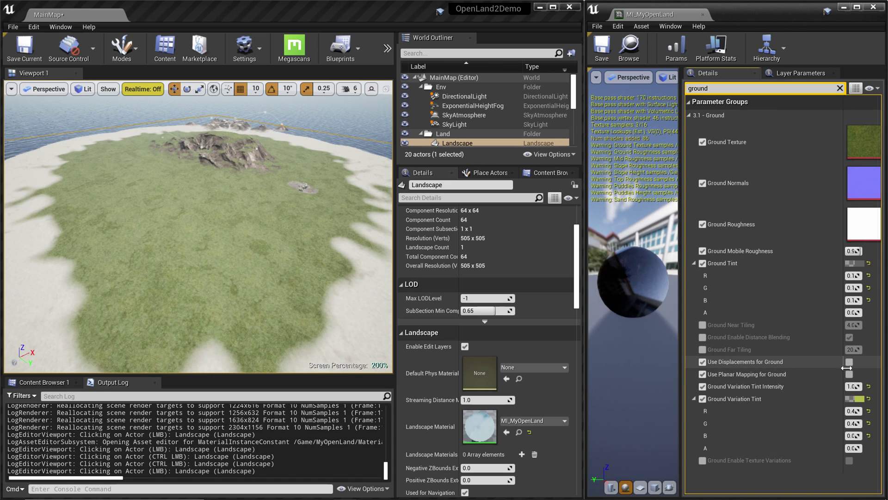
left_click_drag(845, 372, 811, 385)
left_click(821, 386)
type("0")
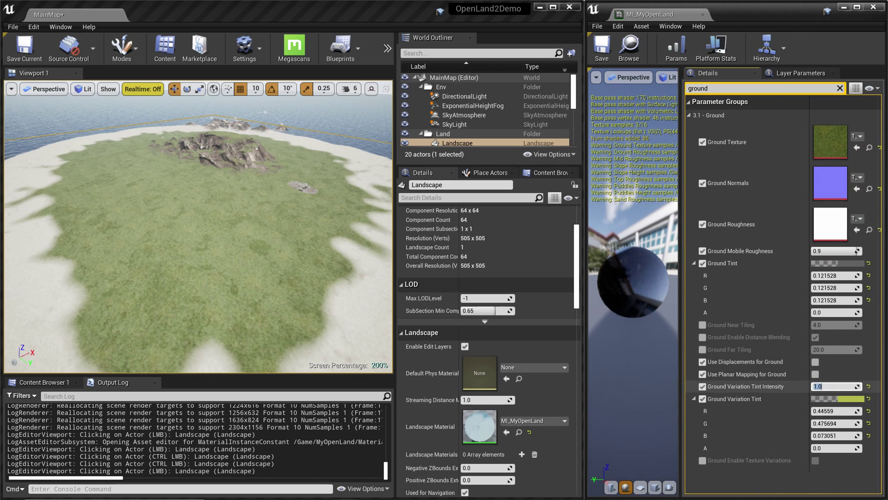
left_click(297, 276)
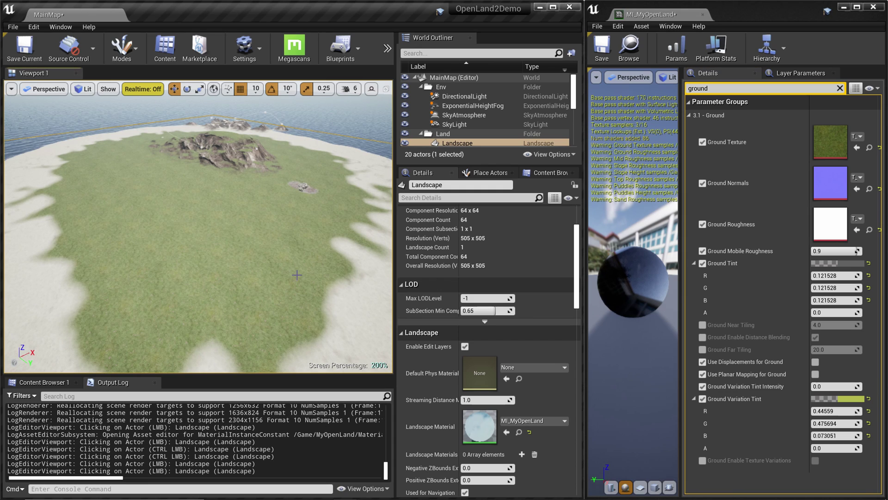
Step: Inspect the grass tiling near and far, and override Ground Enable Distance Blending, switching it off
mouse_move(297, 276)
right_mouse_down()
mouse_move(203, 296)
mouse_move(324, 282)
mouse_move(291, 287)
right_mouse_up()
key("5")
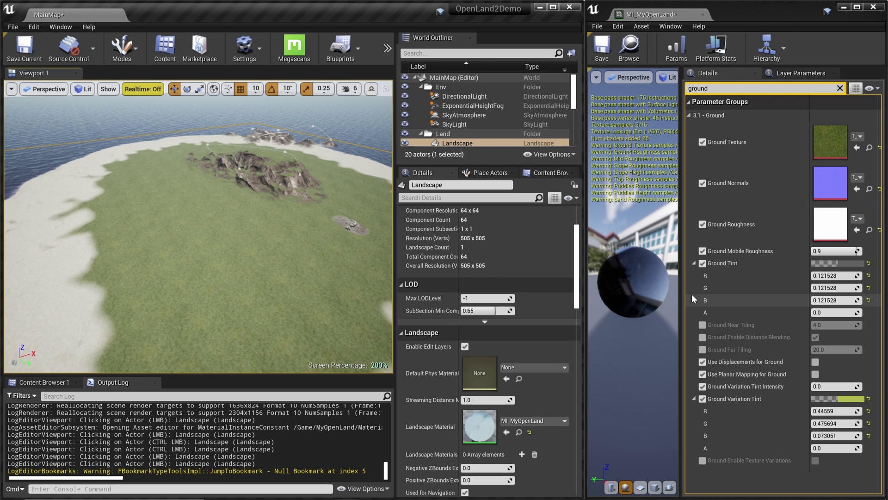
right_click_drag(220, 207, 220, 262)
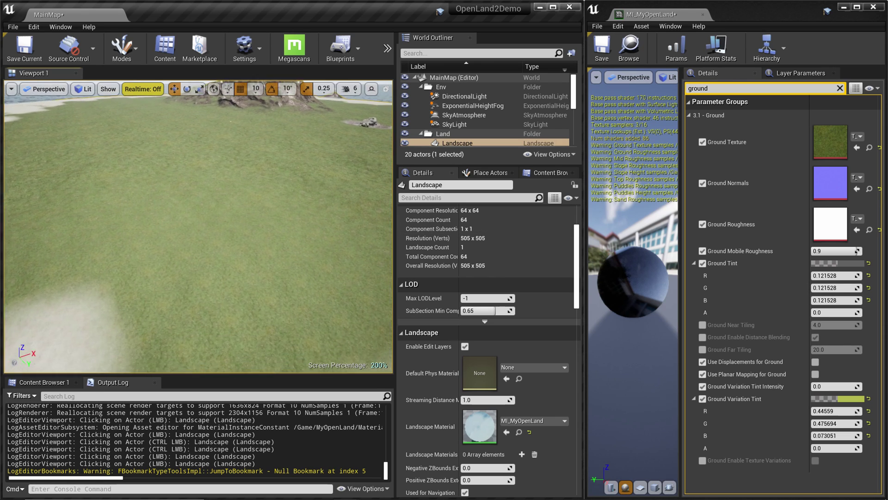
right_click_drag(63, 181, 64, 144)
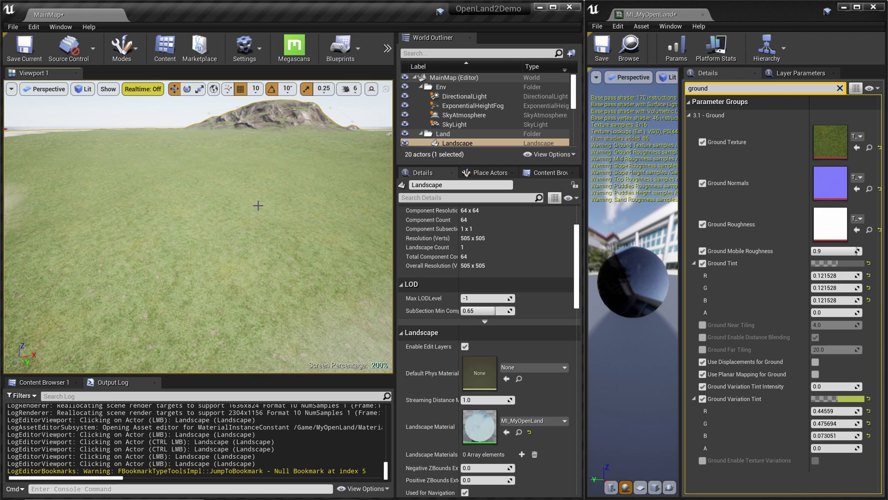
right_click_drag(253, 241, 257, 239)
key("w")
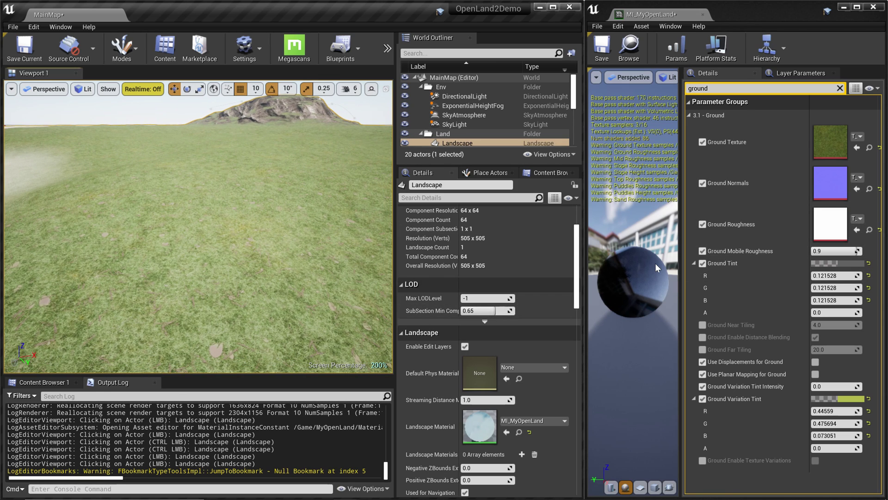
left_click(703, 339)
left_click(703, 341)
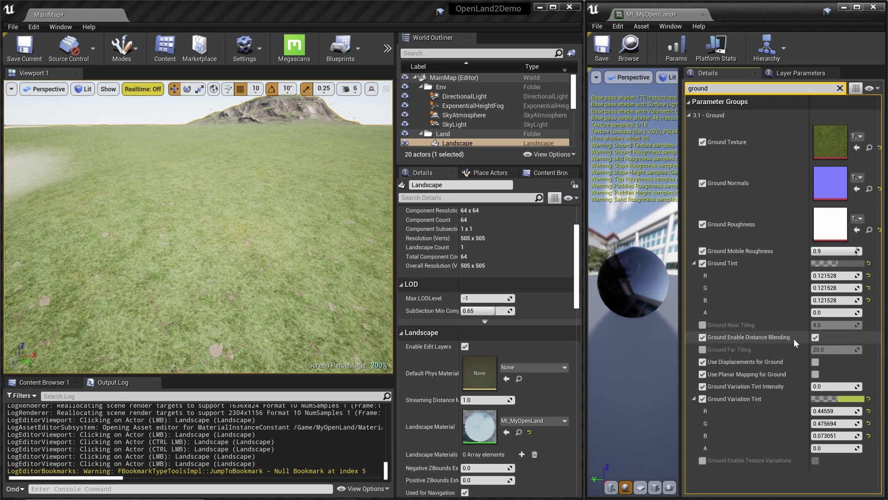
left_click(816, 337)
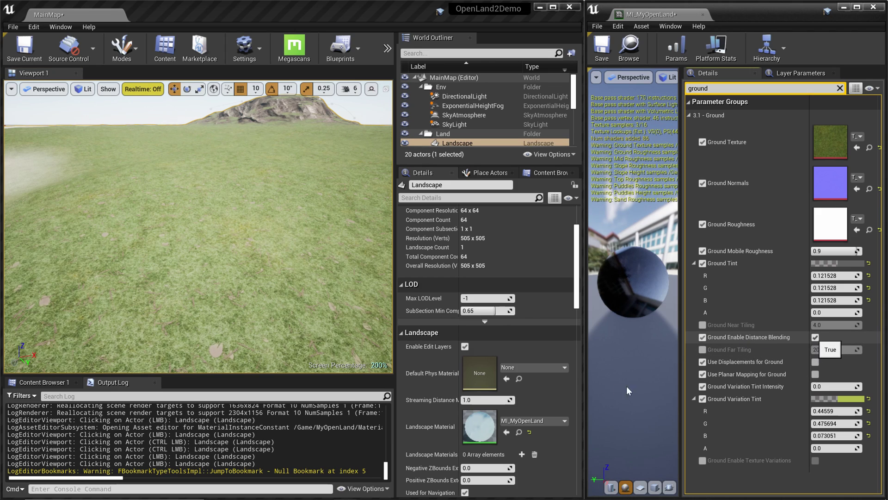
Step: Inspect the repeating grass pattern from above, and override Ground Enable Texture Variations, switching it on
right_click_drag(198, 227, 181, 255)
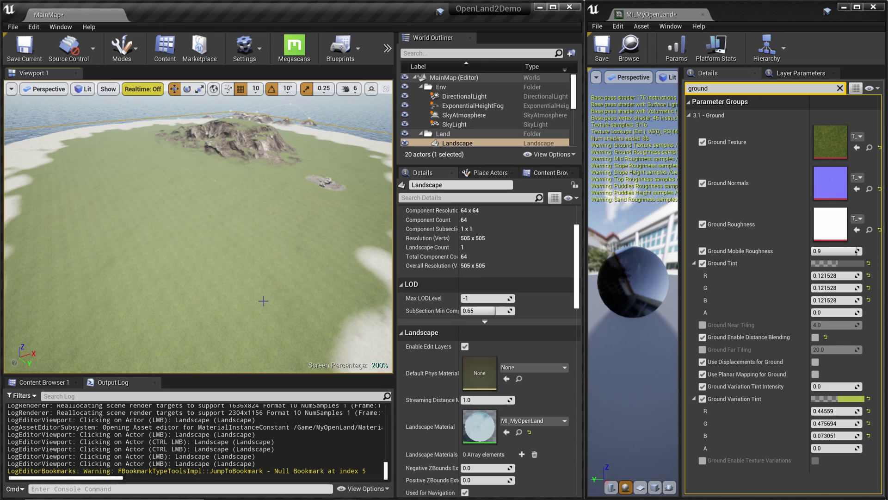
scroll(234, 202, "up", 5)
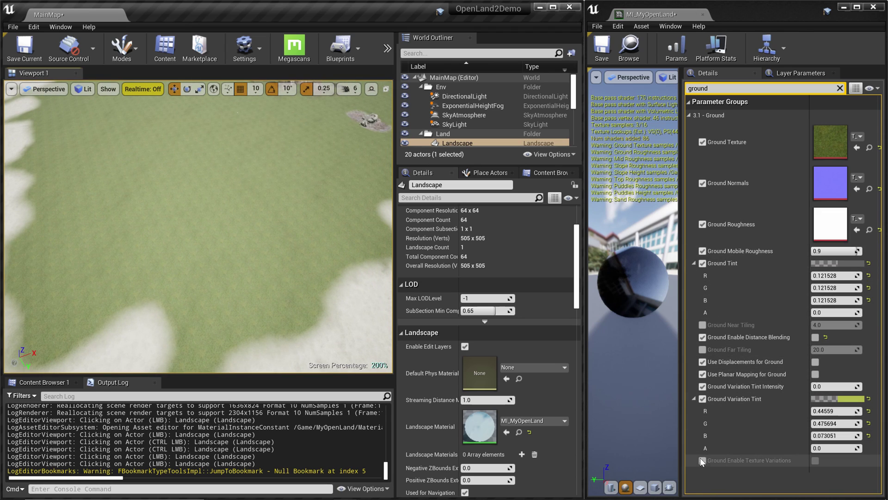
left_click(814, 460)
mouse_move(270, 314)
right_mouse_down()
mouse_move(278, 324)
mouse_move(281, 294)
mouse_move(270, 314)
right_mouse_up()
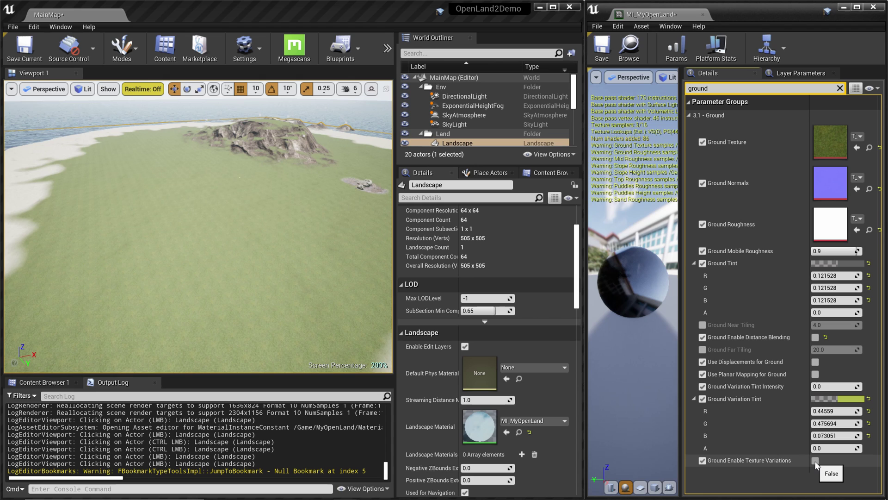
mouse_move(190, 275)
right_mouse_down()
mouse_move(189, 334)
mouse_move(196, 261)
mouse_move(189, 275)
right_mouse_up()
Step: Override Ground Variation Scale and set it to 10
scroll(858, 441, "down", 5)
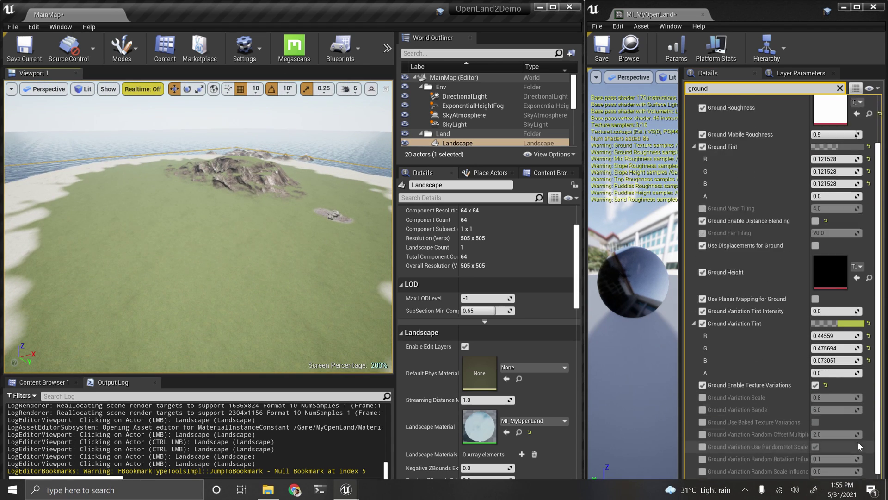
left_click(702, 383)
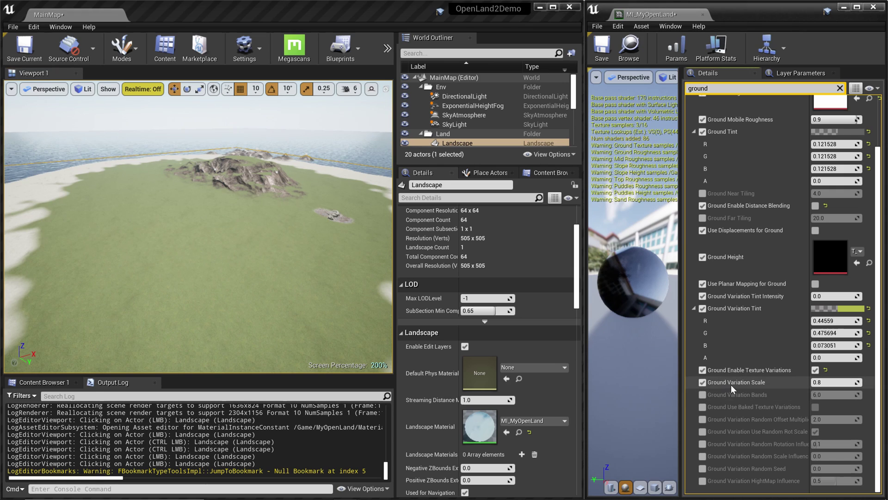
left_click(836, 384)
type("10")
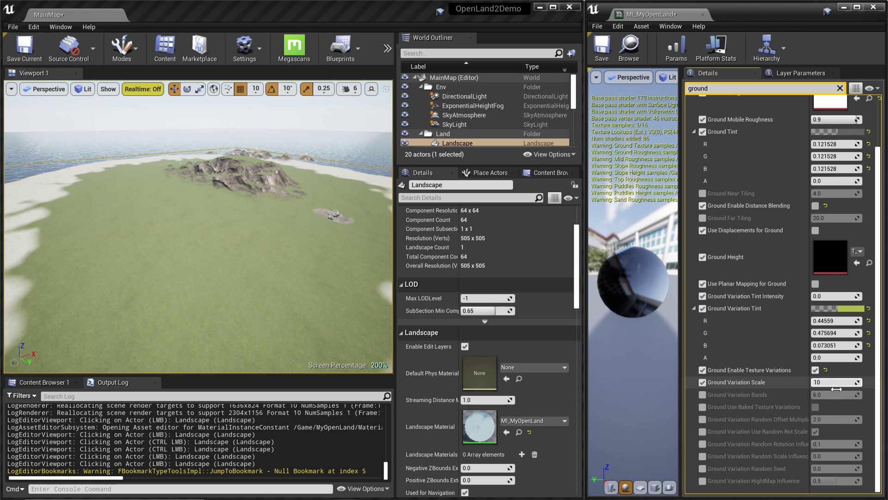
Step: Set Ground Variation Scale to 0.1 and inspect the grass pattern from above and close to the ground
left_click(312, 240)
right_click_drag(312, 239, 316, 269)
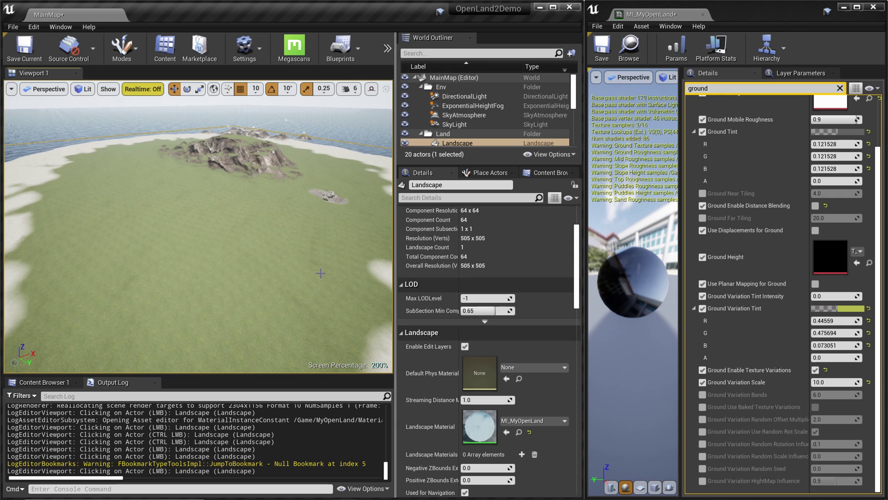
left_click(836, 383)
type("0")
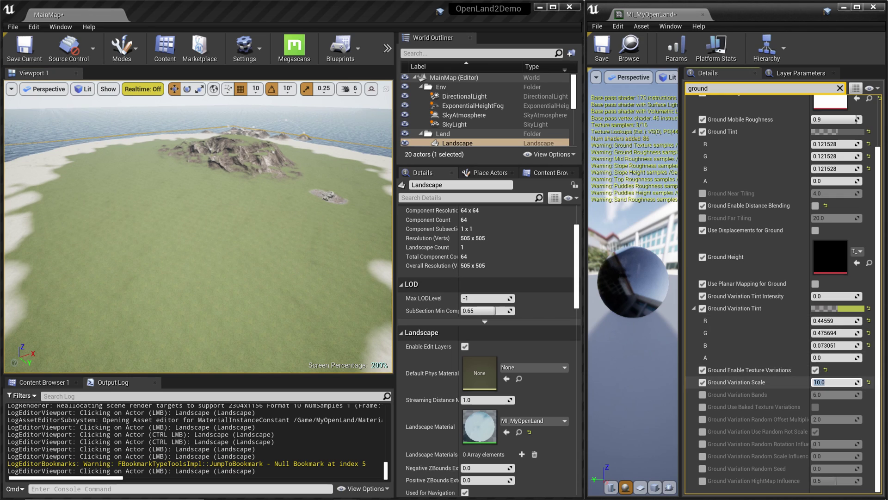
type(".1")
key("Return")
left_click(272, 289)
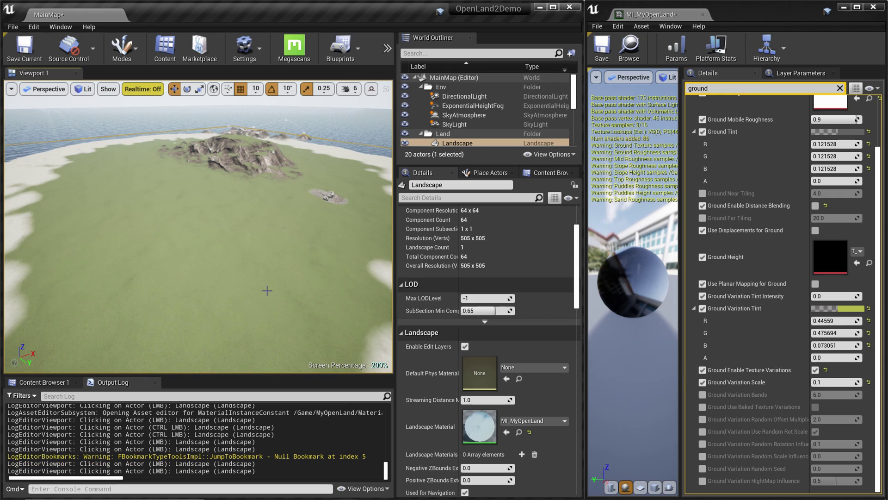
key("w")
right_click_drag(258, 259, 259, 271)
left_click(826, 297)
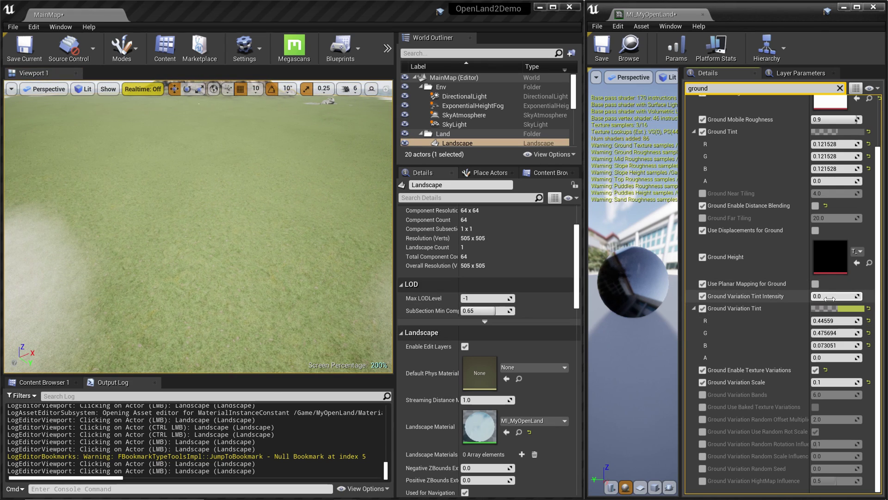
Step: Reset Ground Variation Scale to its default and inspect the grass across the island from another angle
left_click(869, 382)
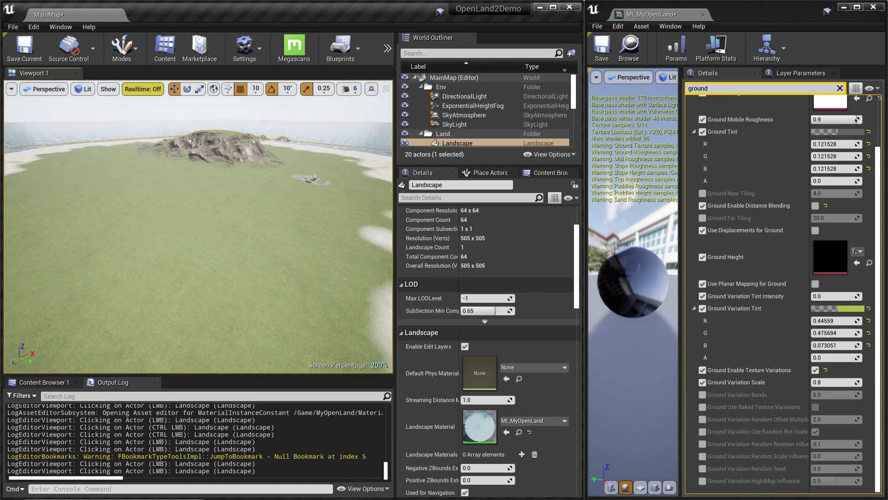
right_click_drag(229, 239, 277, 231)
right_click_drag(263, 177, 244, 162)
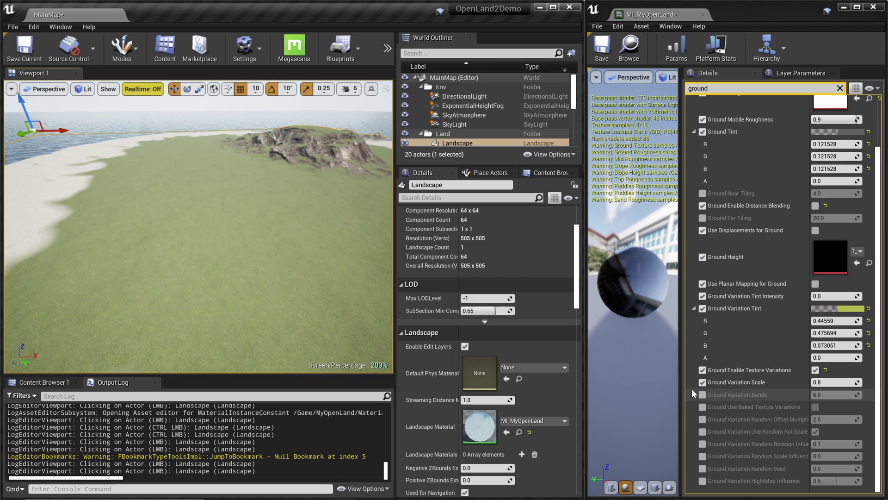
Step: Override Ground Variation Random Offset Multiplier and try a value of 1
left_click(704, 419)
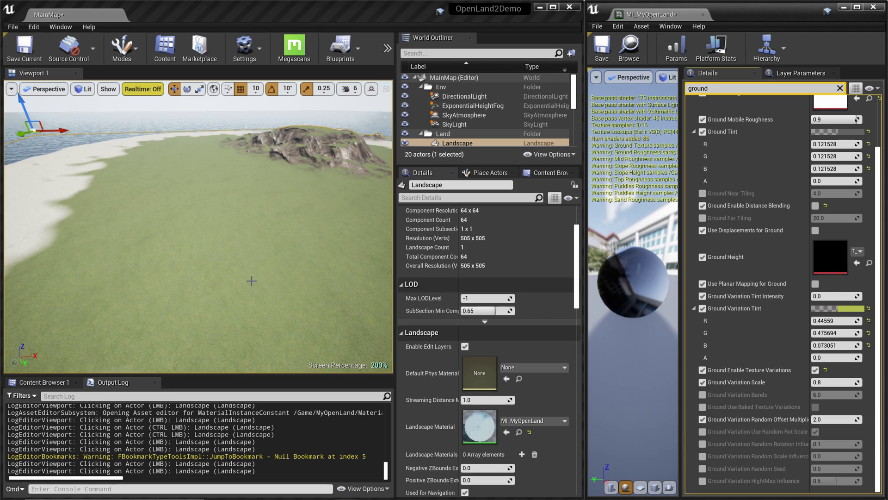
left_click(833, 419)
type("1")
key("Return")
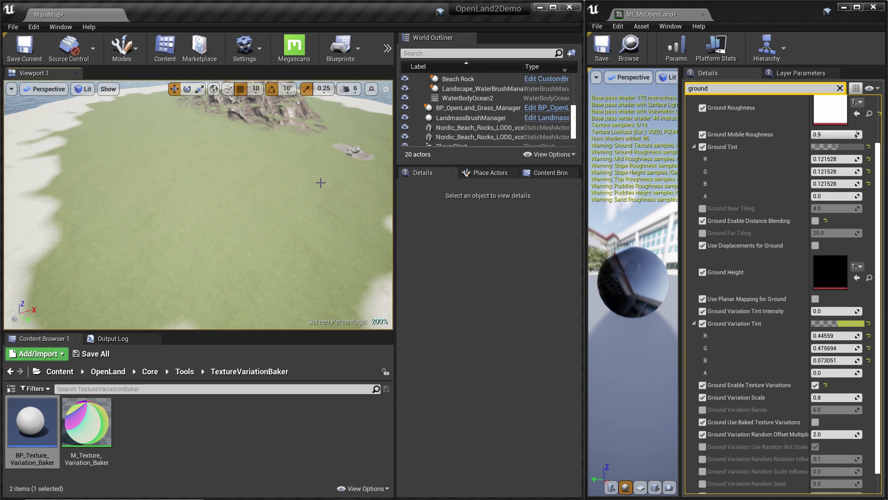
Step: Widen the parameter name column and switch on Ground Use Baked Texture Variations
right_click_drag(306, 228, 305, 185)
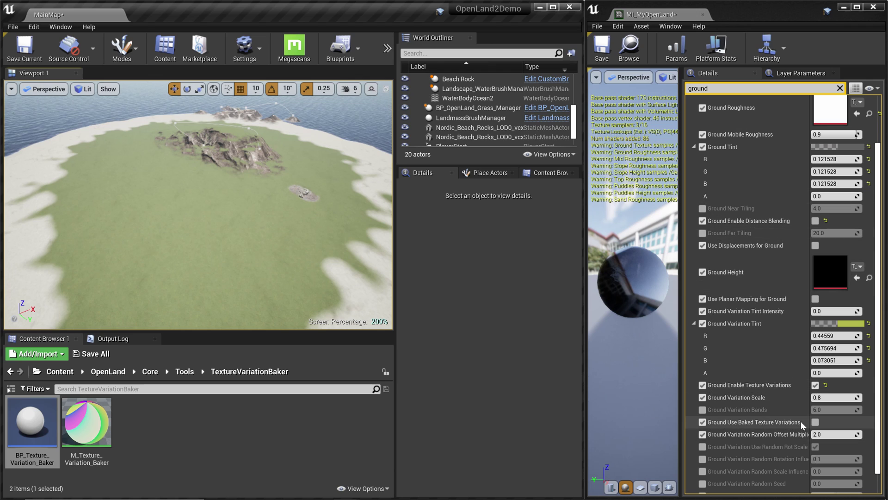
scroll(800, 419, "up", 3)
scroll(800, 419, "down", 4)
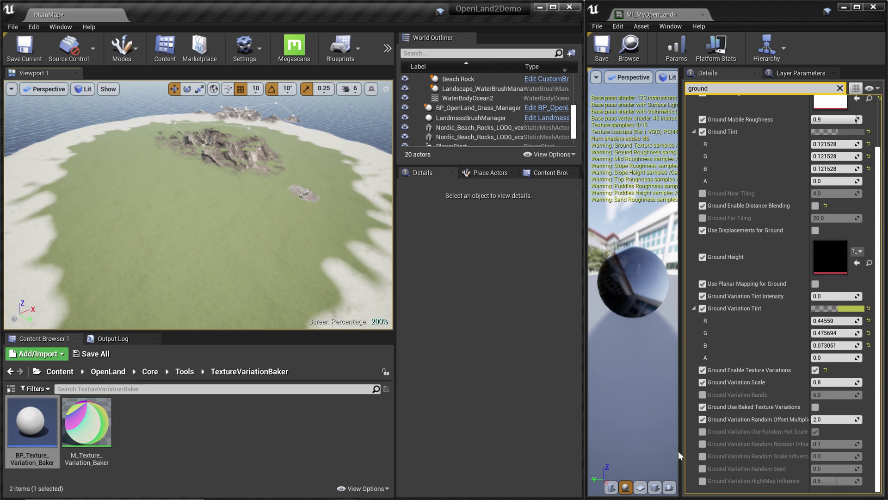
left_click_drag(809, 429, 828, 429)
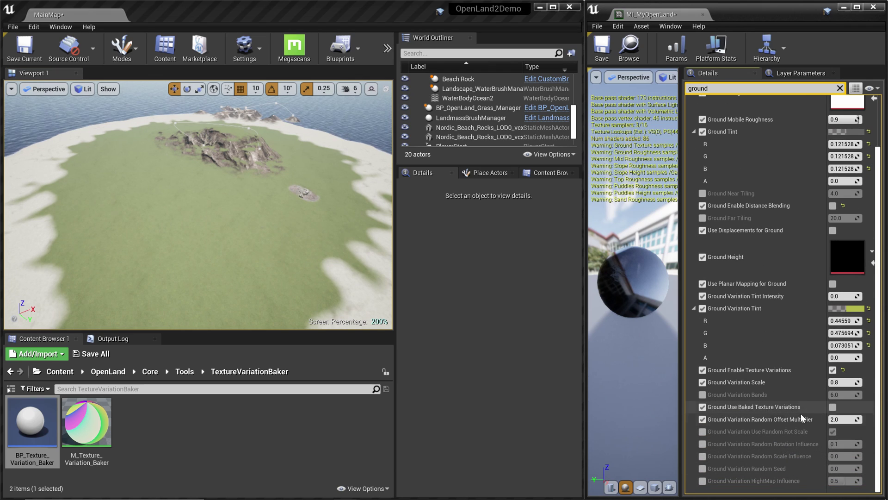
left_click(833, 406)
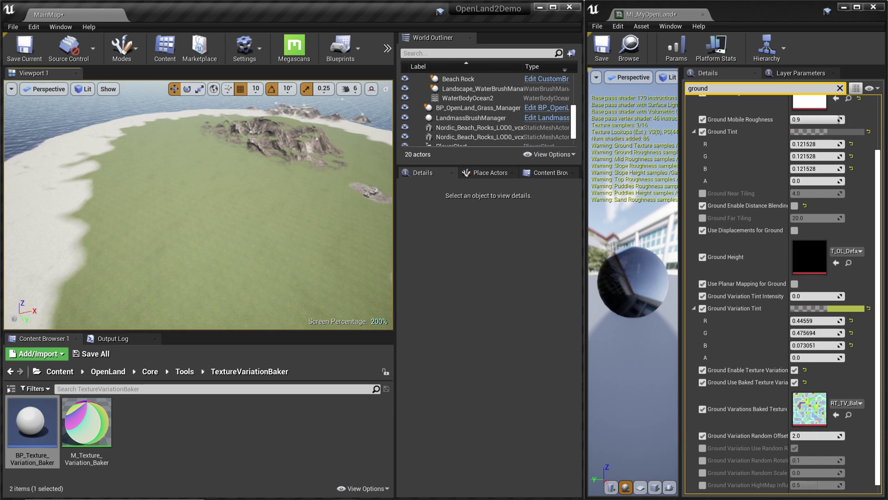
mouse_move(214, 205)
right_mouse_down()
mouse_move(199, 200)
mouse_move(214, 205)
right_mouse_up()
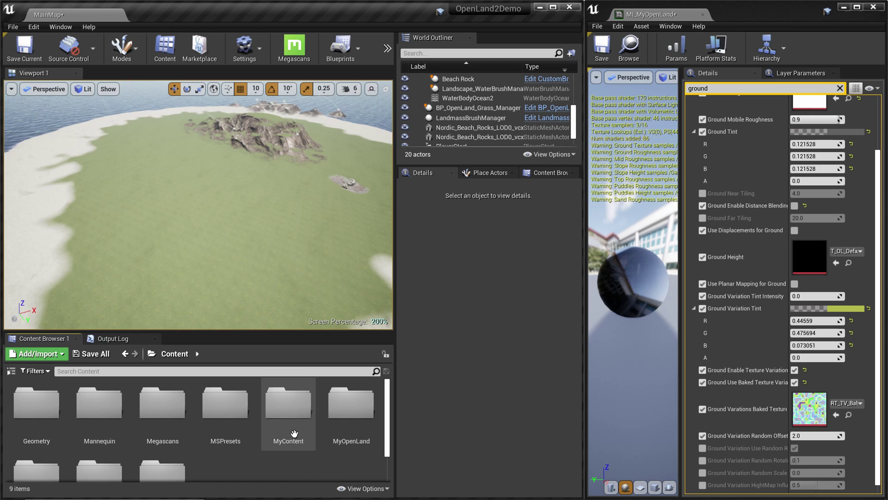
Step: Open the project folder Content/OpenLand/Core/Tools/TextureVariationBaker
scroll(207, 466, "down", 1)
double_click(64, 460)
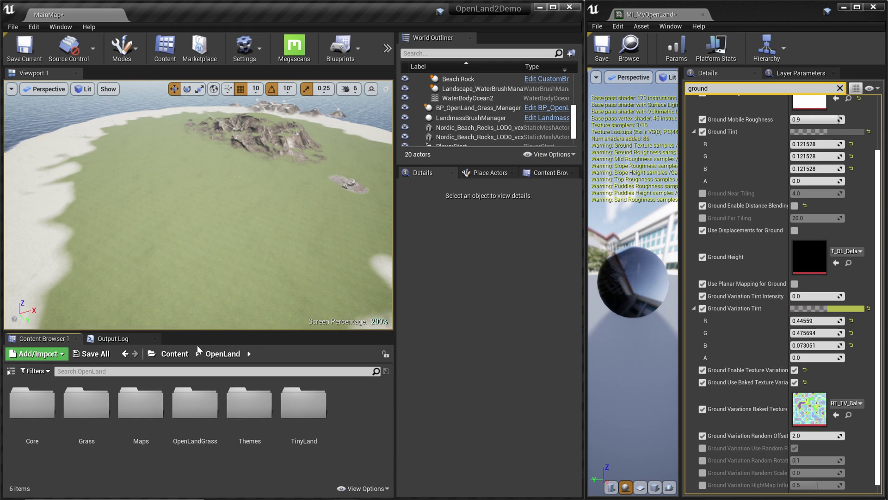
double_click(34, 414)
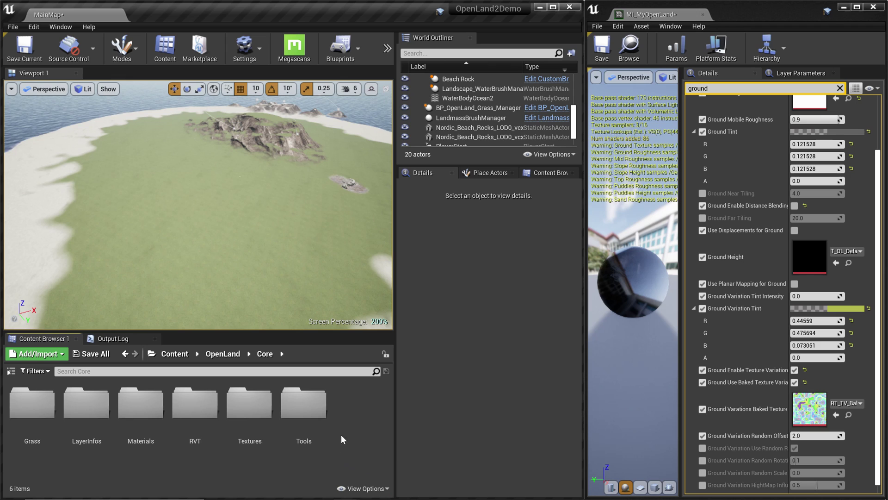
double_click(315, 425)
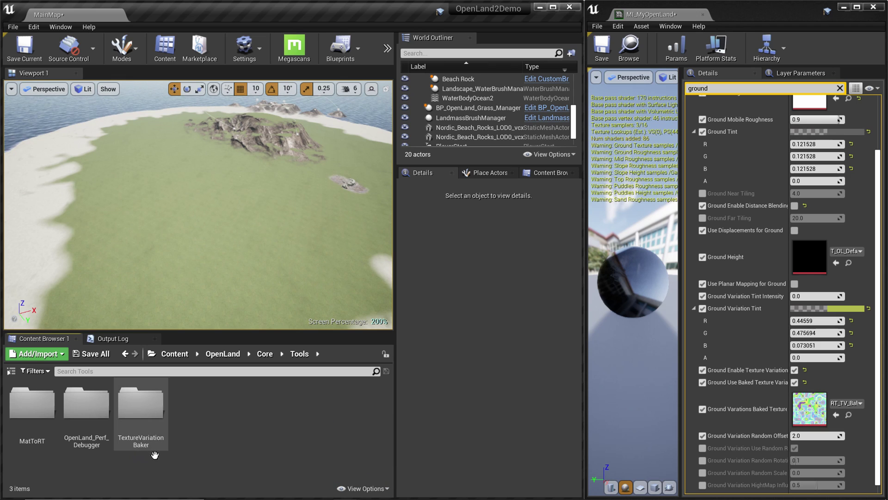
double_click(155, 416)
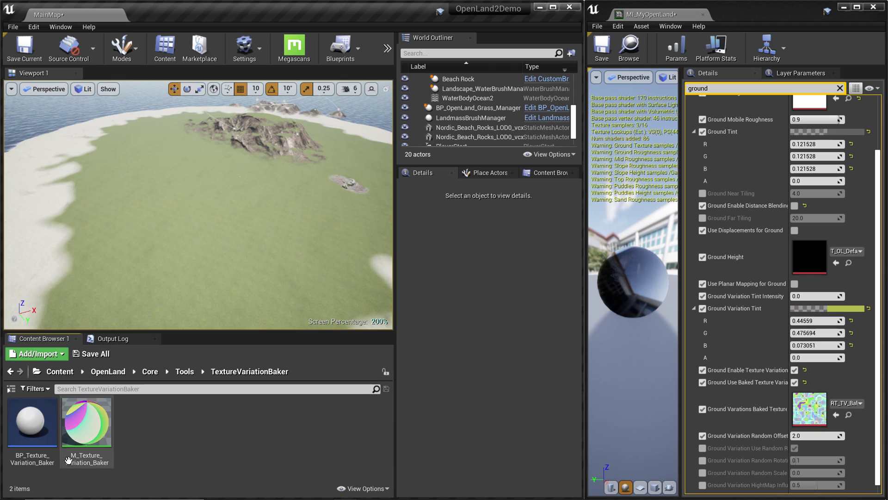
Step: Place the BP_Texture_Variation_Baker blueprint in the level on the grass area
left_click(31, 445)
left_click_drag(86, 321, 195, 244)
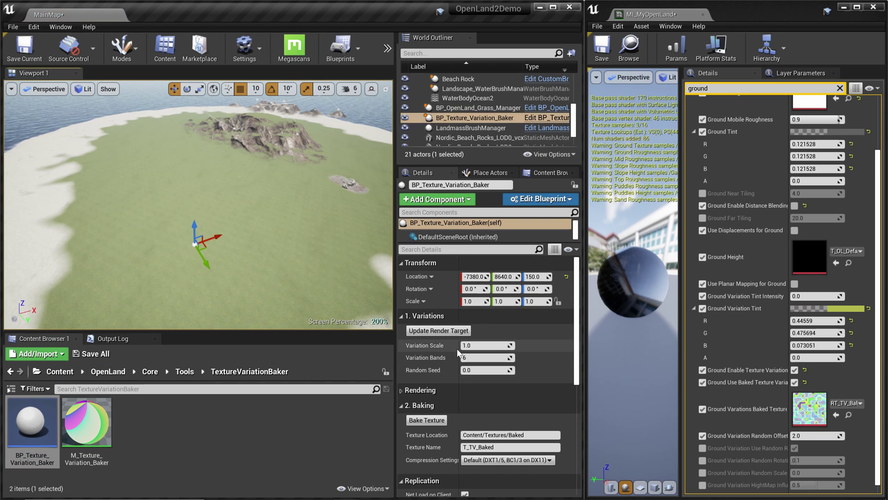
right_click_drag(278, 222, 259, 248)
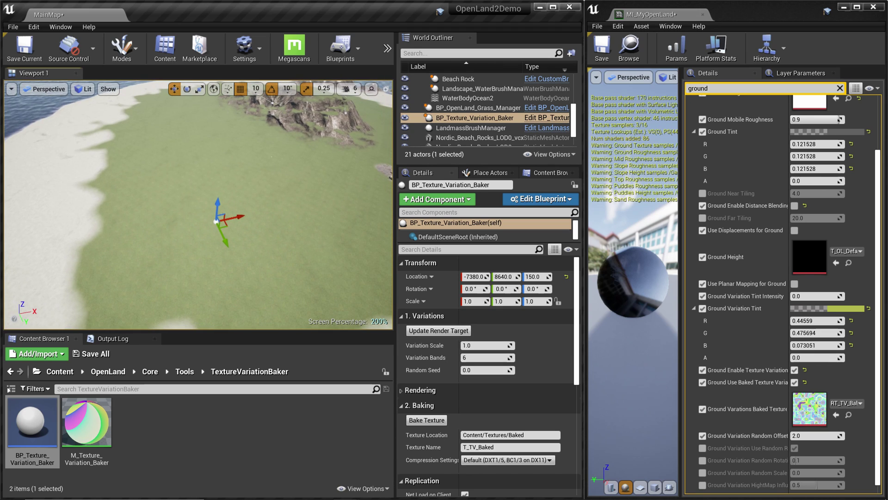
Step: Set the texture variation baker's Variation Scale to 0.1 and check the grass in the level
left_click(479, 346)
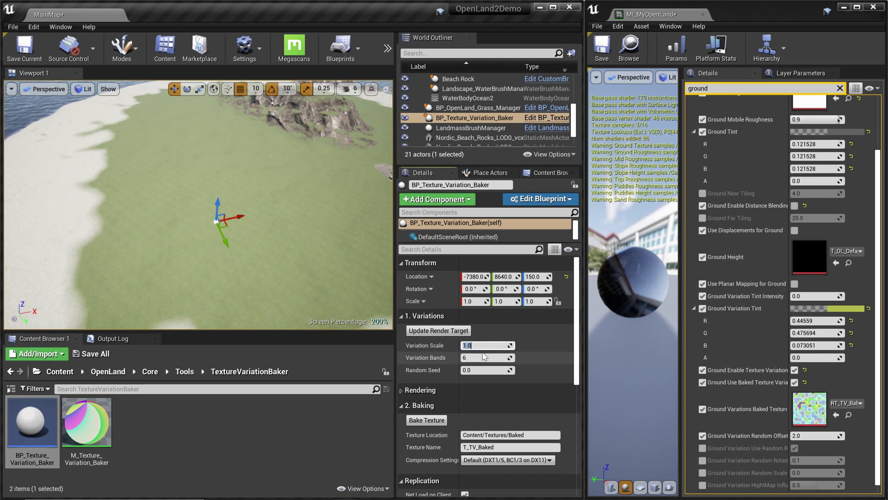
type("0.1")
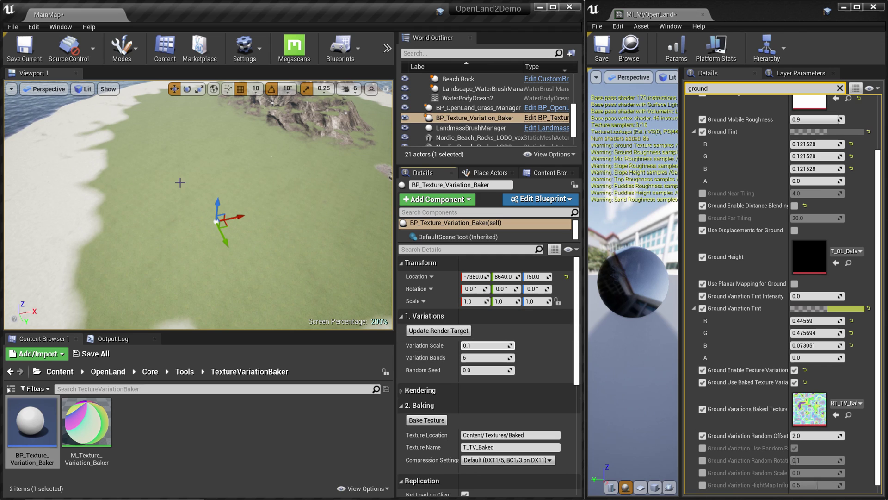
key("Return")
mouse_move(249, 274)
right_mouse_down()
mouse_move(287, 277)
mouse_move(229, 272)
mouse_move(246, 284)
mouse_move(239, 275)
mouse_move(249, 274)
right_mouse_up()
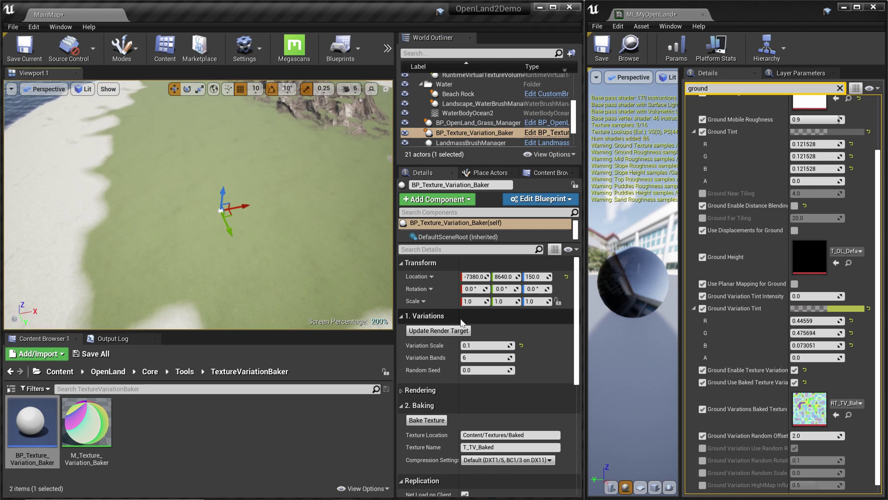
Step: Set the baker's Variation Scale to 1, update the render target and view the grass from above
left_click(486, 346)
type("1")
key("Return")
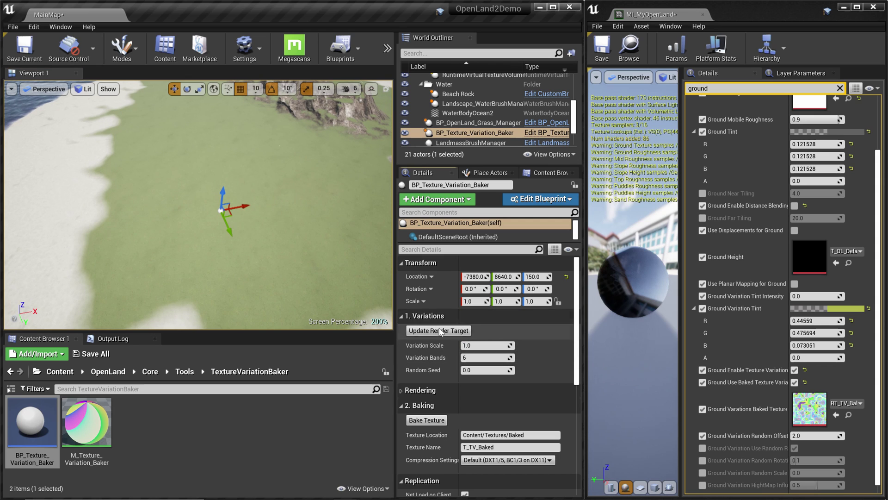
left_click(439, 330)
right_click_drag(277, 259, 248, 274)
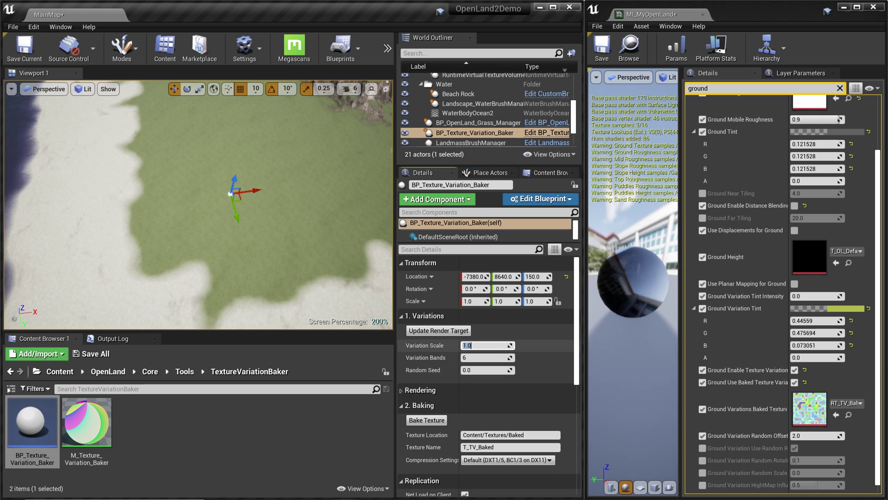
Step: Set the baker's Variation Scale to 0.1, update the render target and inspect the grass from several angles
type("0.1")
key("Return")
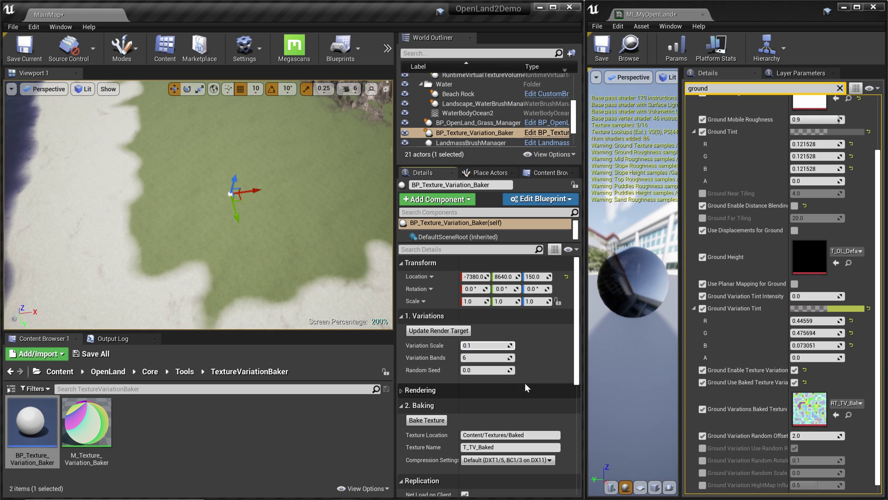
left_click(455, 332)
right_click_drag(249, 274, 203, 199)
right_click_drag(298, 157, 298, 157)
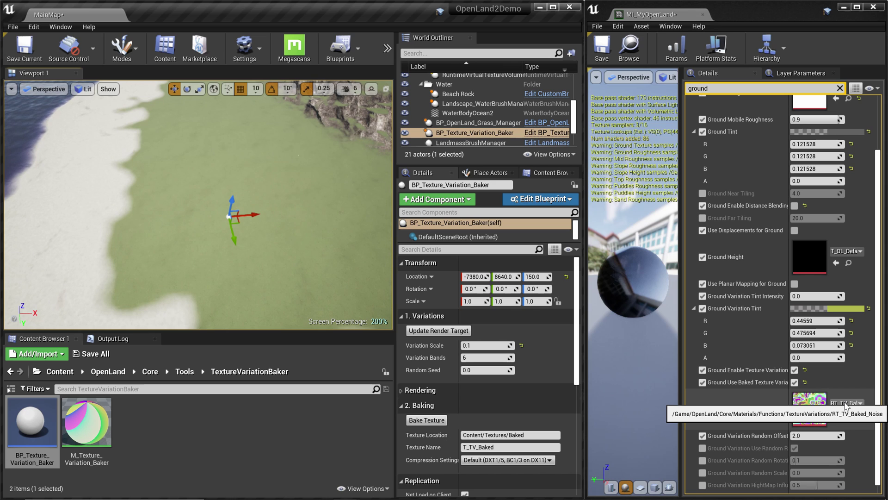
right_click_drag(297, 208, 352, 222)
right_click_drag(198, 203, 171, 180)
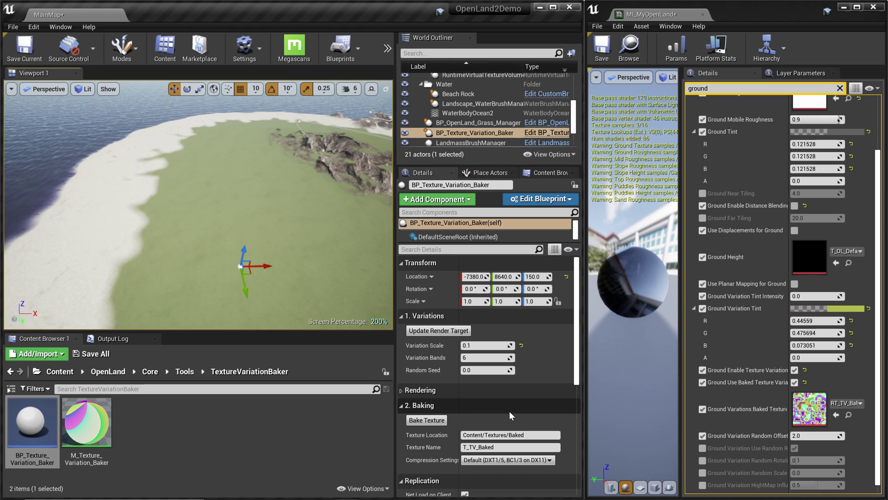
Step: Name the baker's output texture T_TV_Baked_Ground2, keeping the location Content/Textures/Baked, and bake the texture
scroll(404, 373, "down", 2)
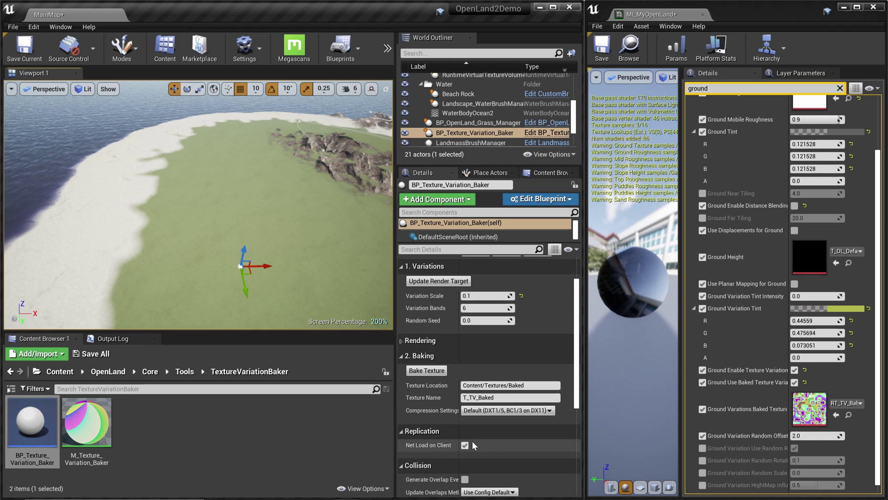
left_click(490, 385)
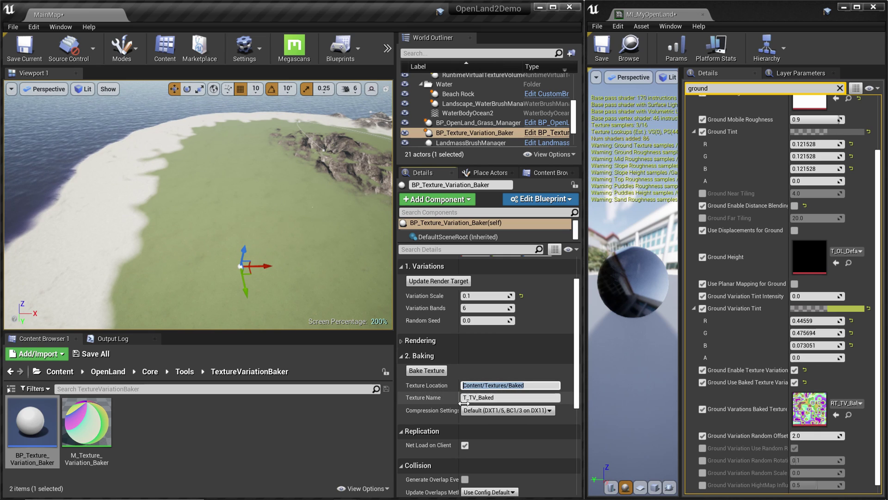
left_click(502, 397)
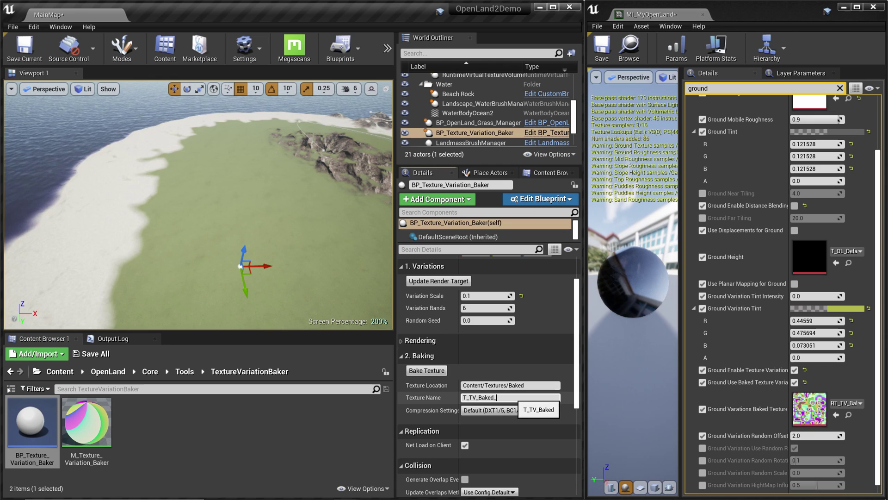
type("_Ground2")
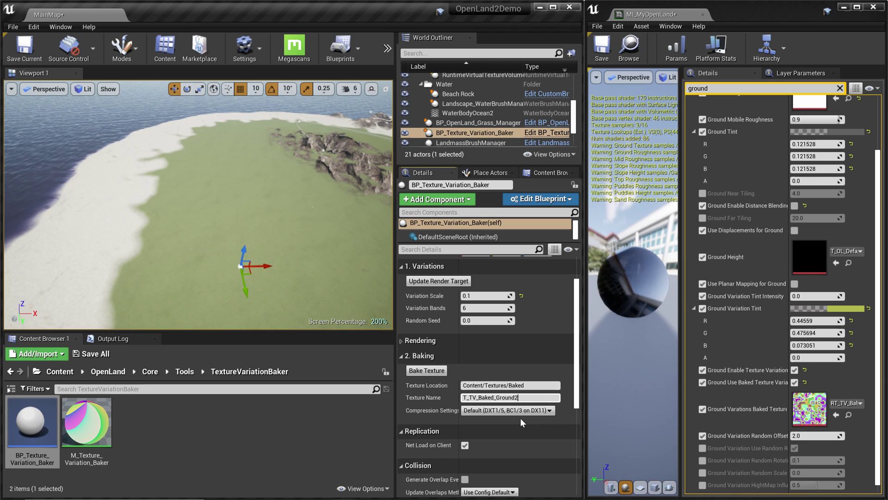
left_click(437, 374)
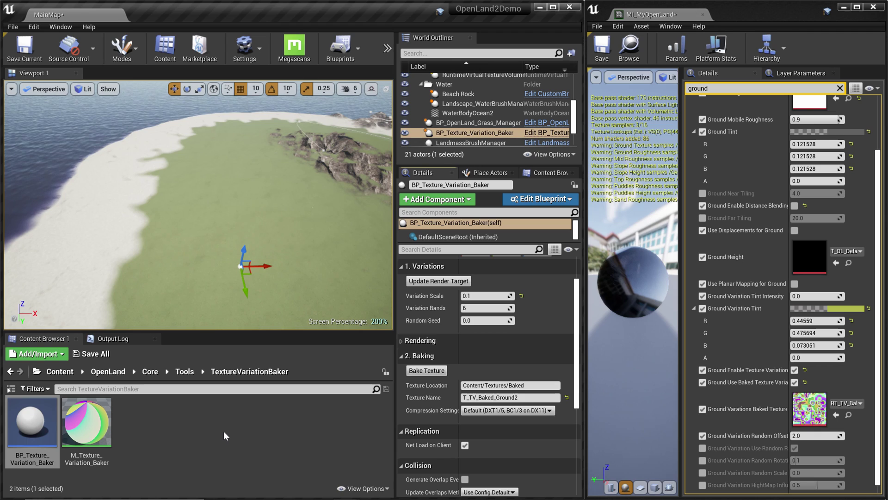
Step: Assign the T_TV_Baked_Ground2 texture to Ground Varations Baked Texture in MI_MyOpenLand
left_click(849, 403)
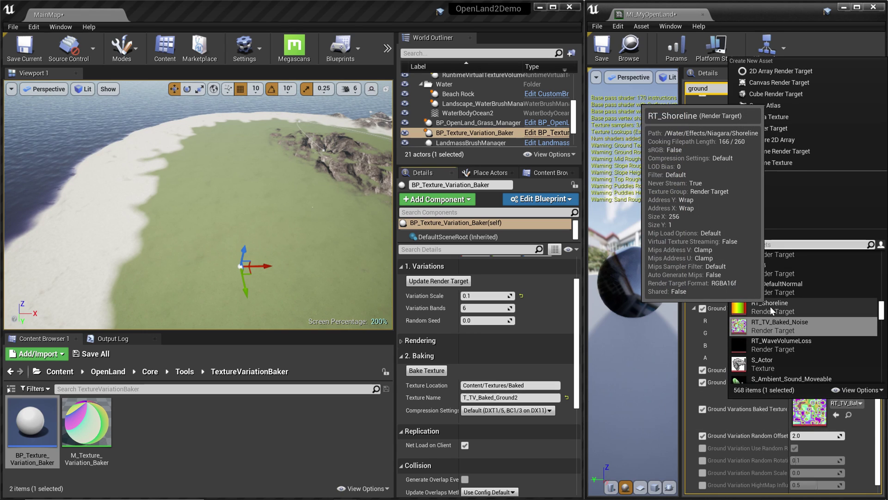
type("Ground2")
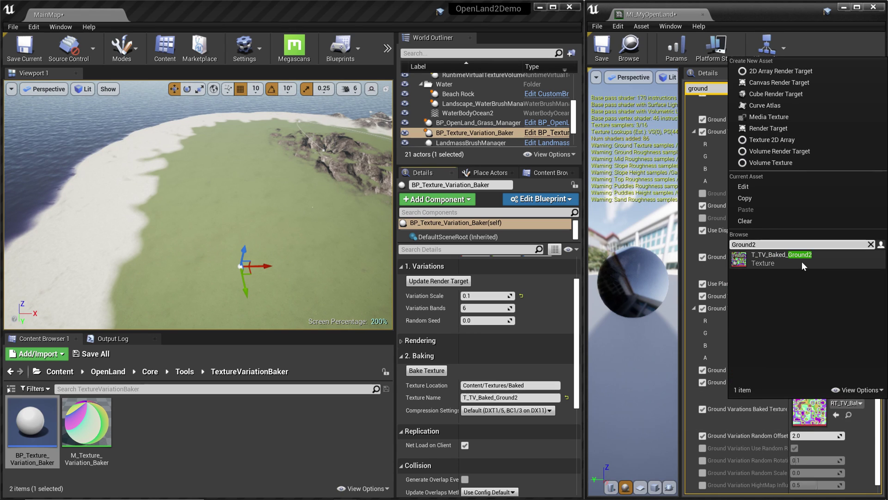
left_click(778, 260)
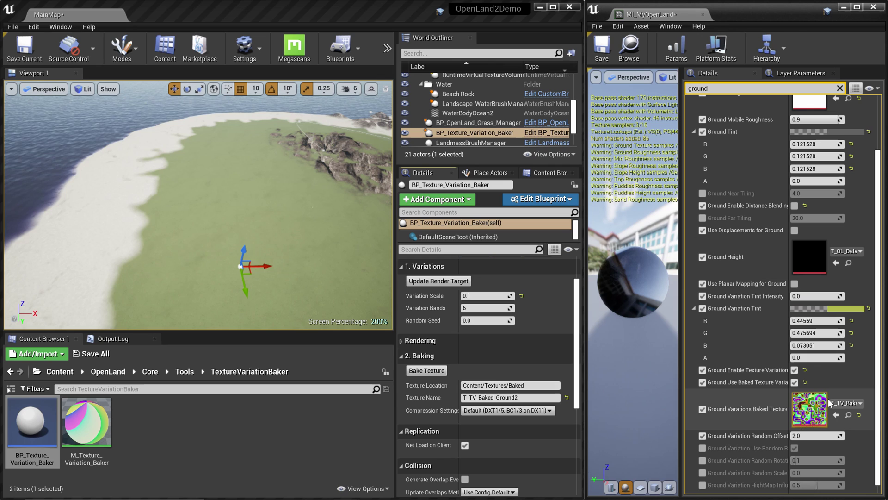
Step: Place a basic Sphere actor on the landscape and frame it in the viewport
right_click_drag(199, 269, 261, 243)
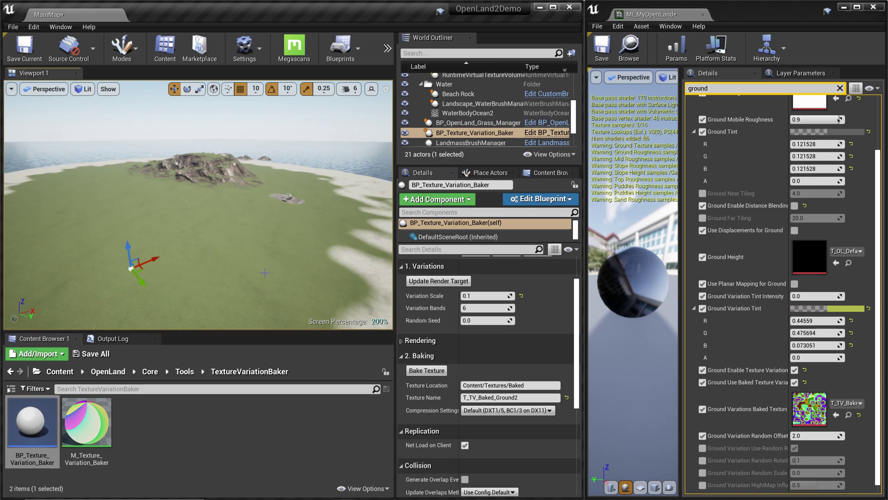
scroll(759, 366, "down", 1)
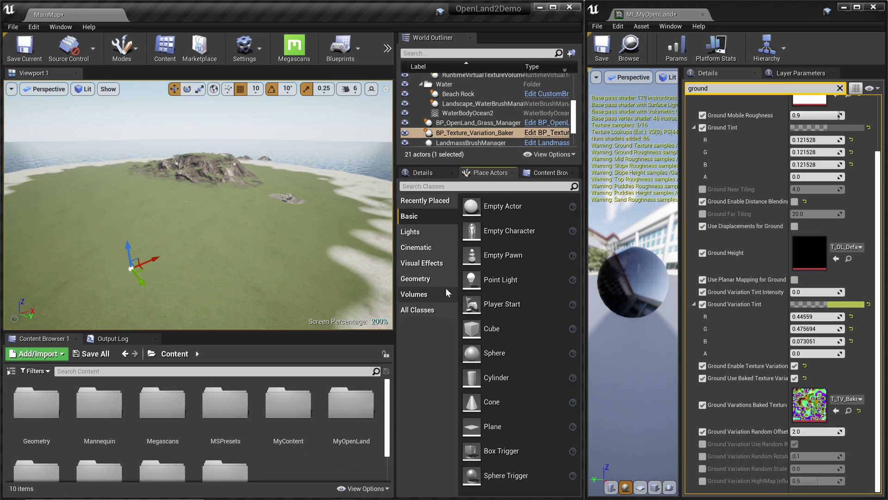
left_click(482, 189)
type("Sp")
left_click_drag(431, 304, 366, 229)
key("f")
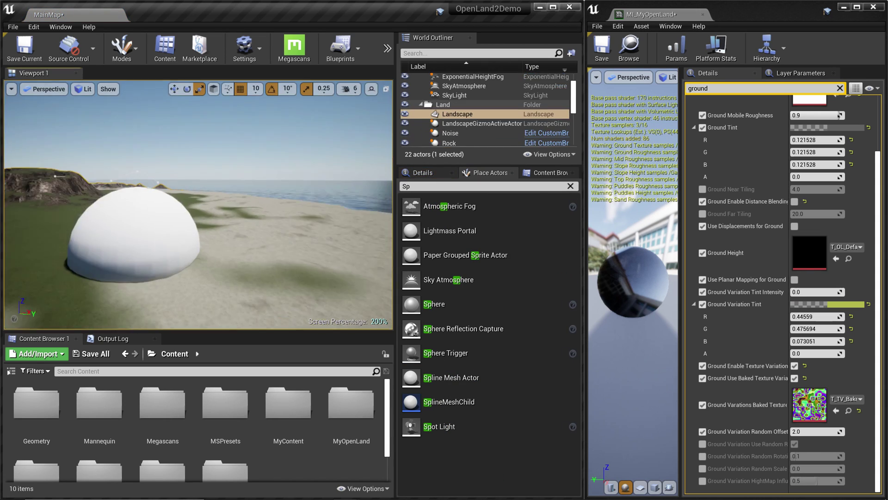
right_click_drag(199, 209, 208, 211)
right_click_drag(196, 264, 194, 257)
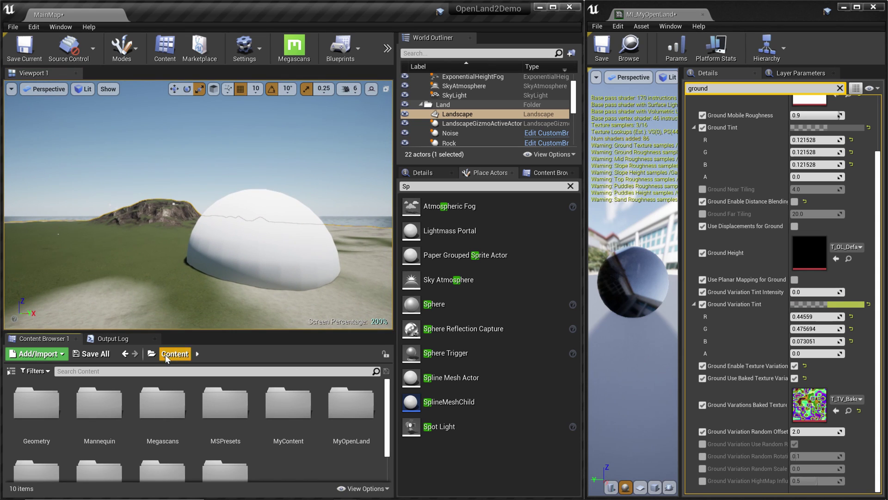
Step: Create a material instance of M_OL_Texture_Variation from OpenLand/Core/Materials, keep its default name, and apply it to the sphere
scroll(139, 416, "down", 2)
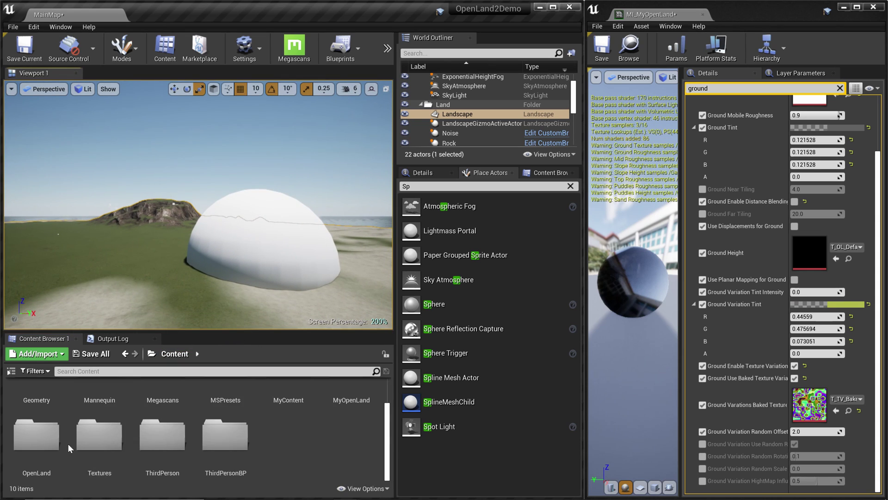
double_click(37, 416)
double_click(37, 414)
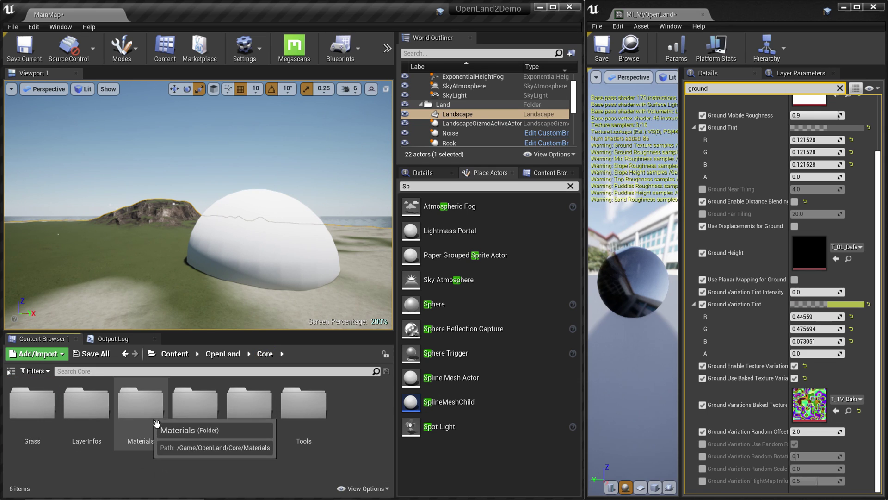
double_click(160, 448)
scroll(134, 463, "down", 2)
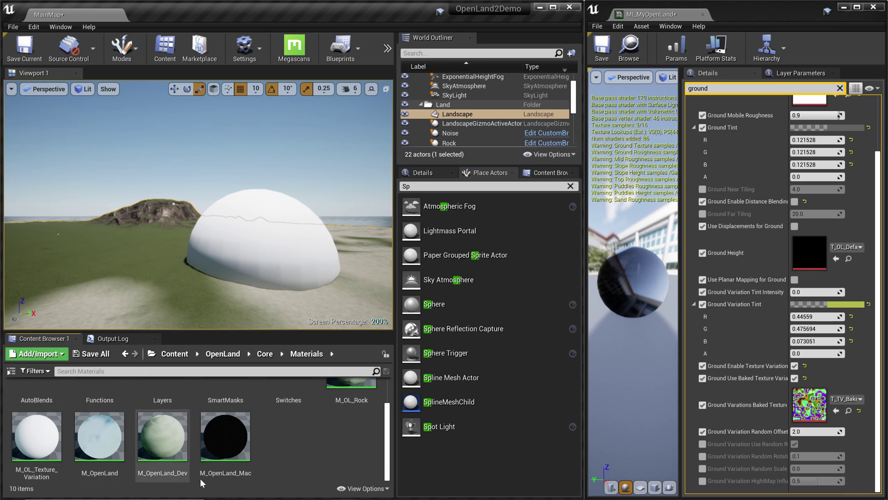
right_click(46, 458)
left_click(91, 189)
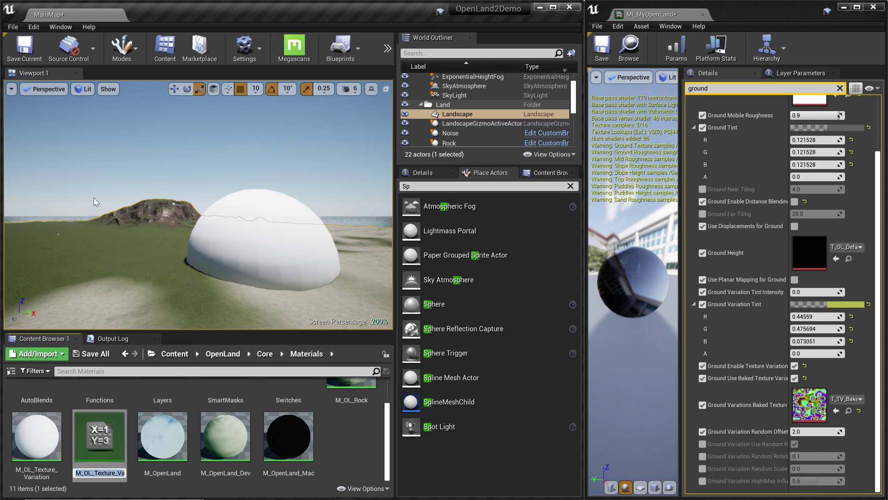
key("Return")
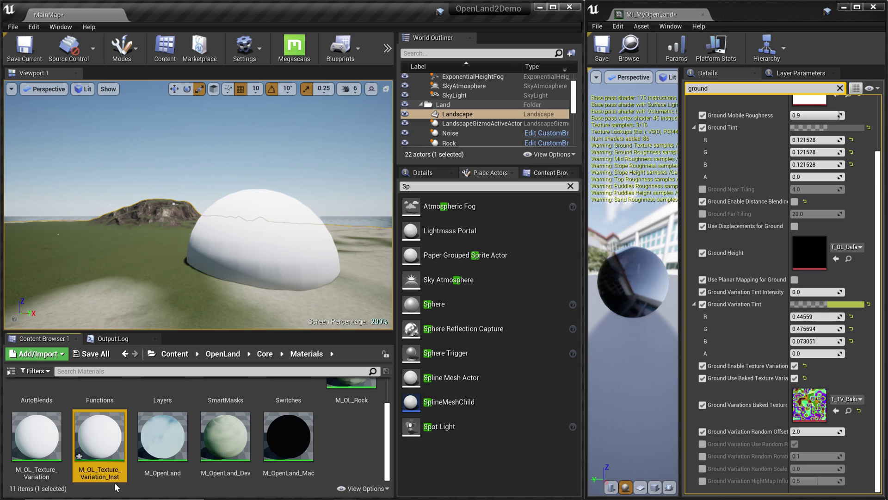
left_click_drag(99, 437, 254, 257)
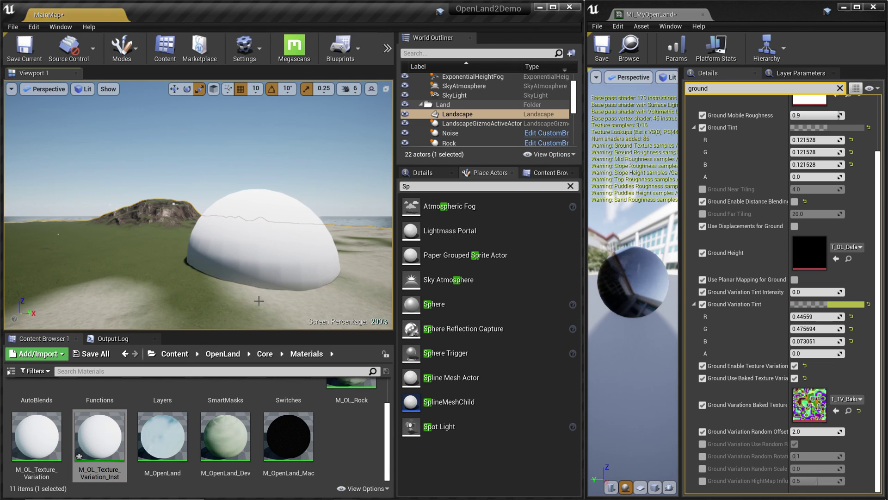
Step: In M_OL_Texture_Variation_Inst, override the base color, normal and roughness textures with T_OL_cliff_basecolor, T_OL_cliff_normal and T_OL_cliff_roughness
double_click(99, 437)
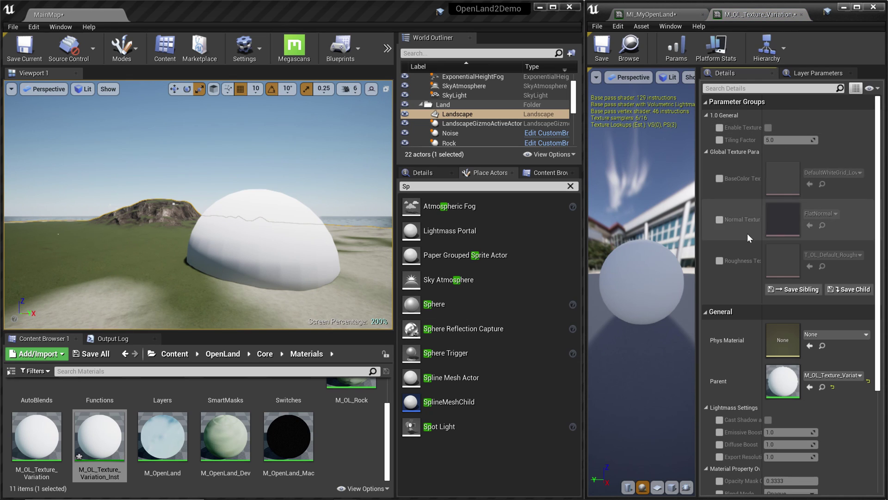
left_click(720, 179)
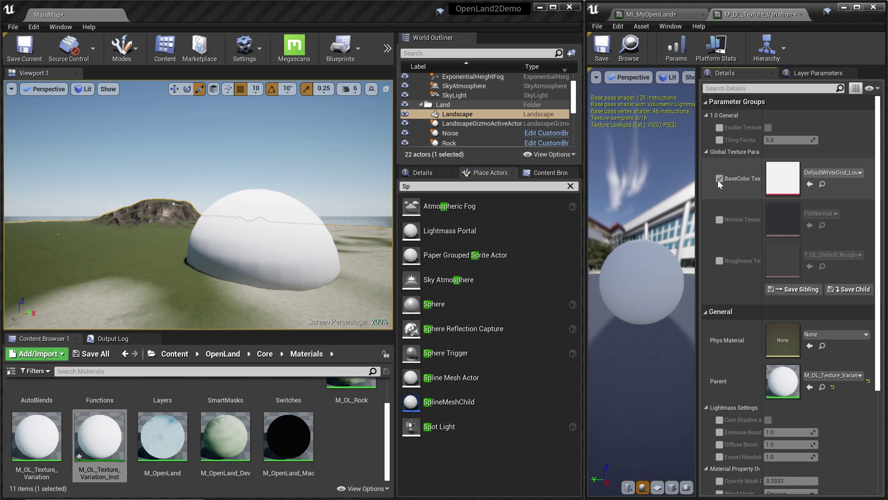
left_click(720, 220)
left_click(719, 260)
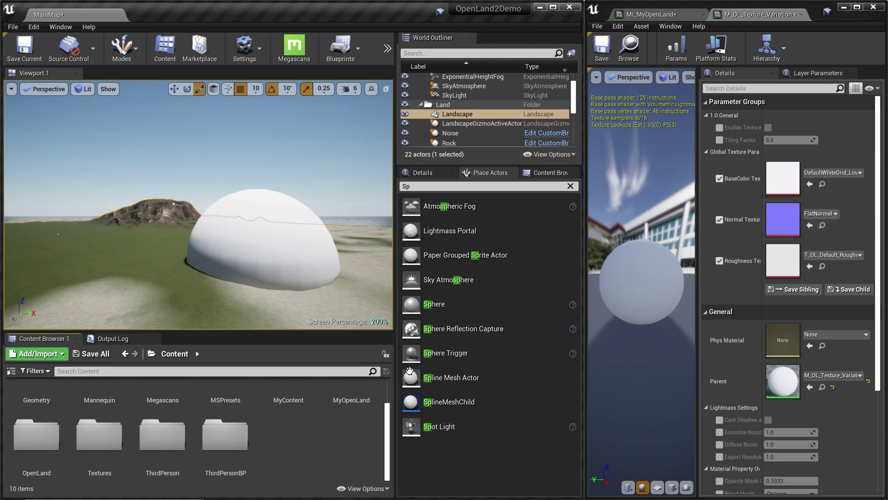
scroll(298, 419, "up", 1)
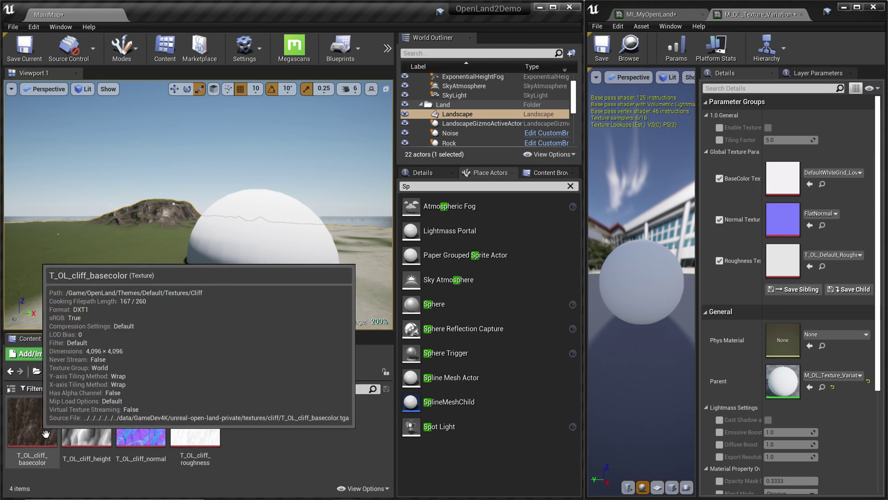
left_click_drag(41, 431, 779, 181)
left_click_drag(141, 421, 783, 220)
left_click_drag(195, 422, 783, 261)
Step: Set the instance's Tiling Factor to 20 and enable texture variations
left_click(784, 143)
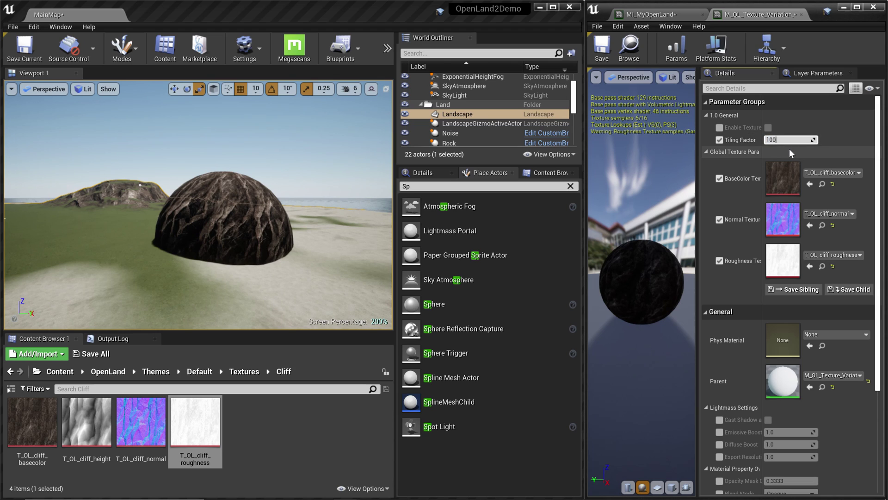
key("Return")
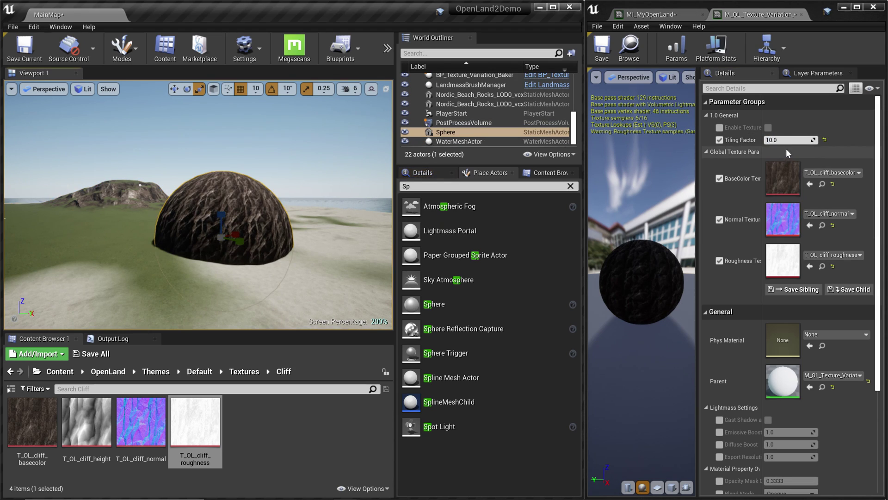
left_click(787, 140)
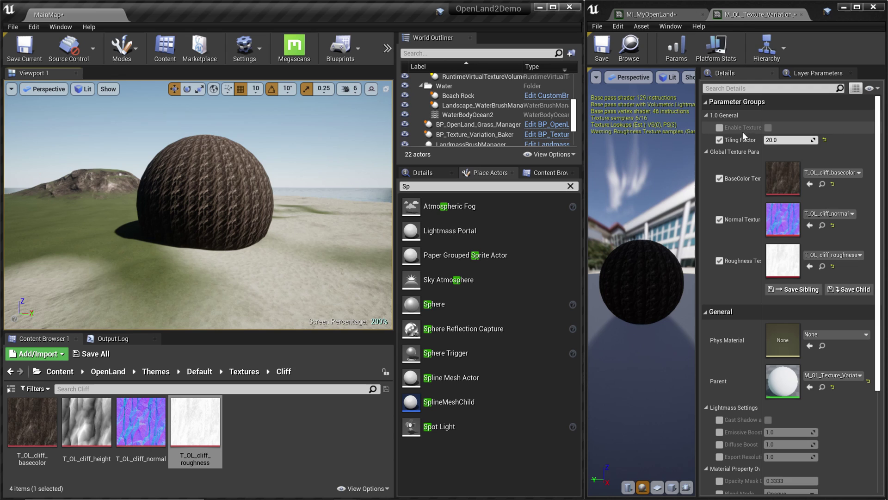
left_click(720, 128)
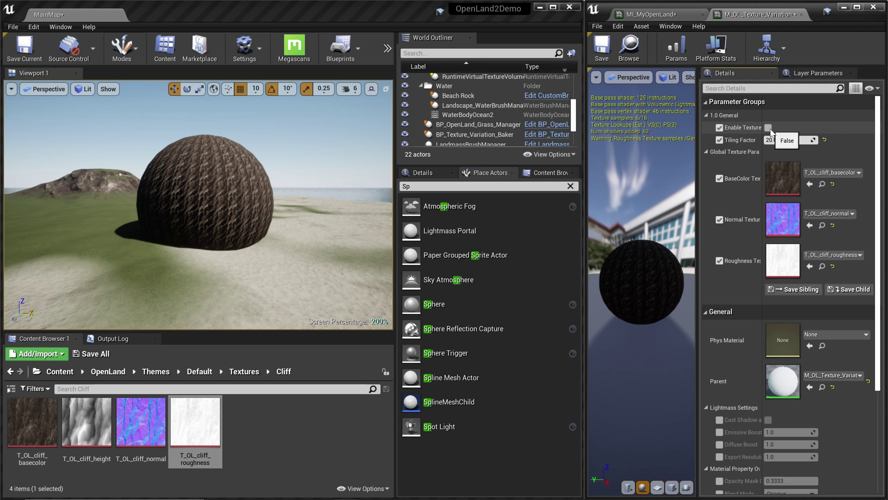
left_click(769, 128)
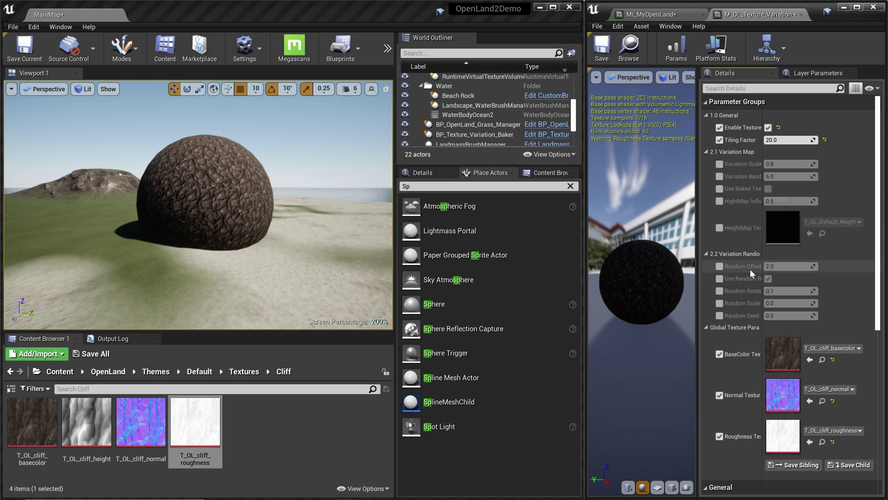
Step: Override Random Rotation Influence and Random Offset Multiplier and set both to 0
left_click(720, 291)
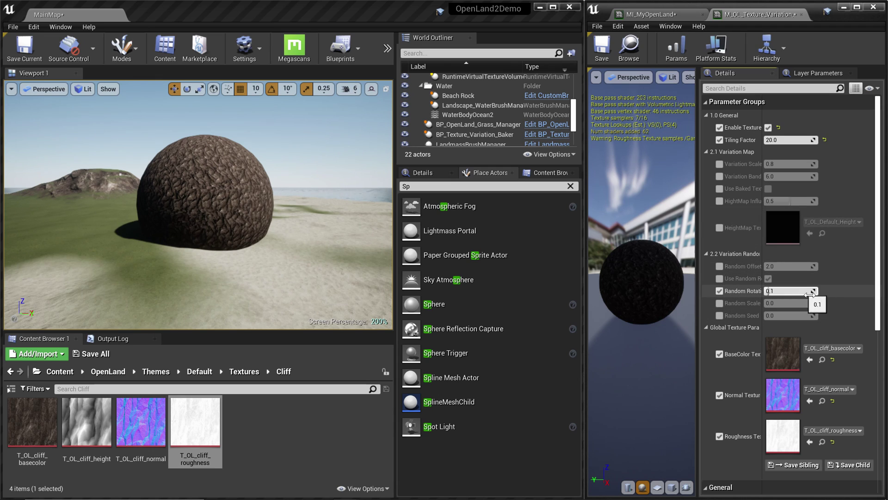
left_click_drag(804, 291, 764, 291)
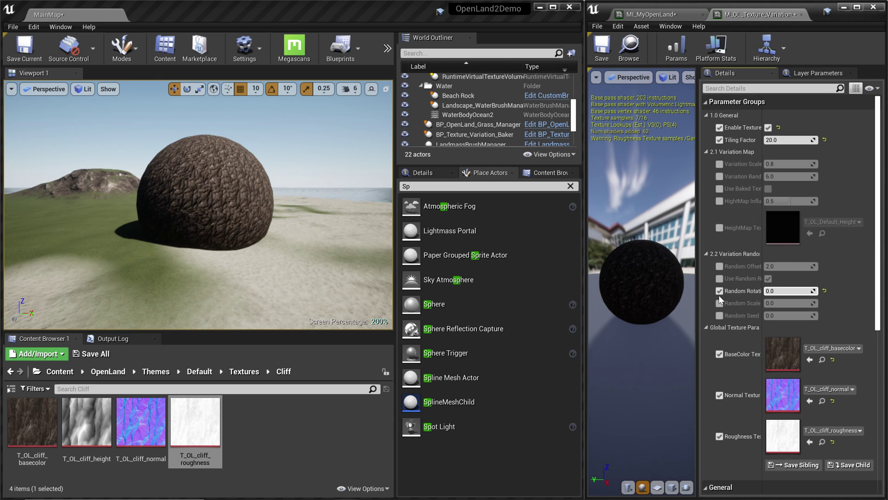
left_click(719, 266)
left_click_drag(808, 269, 796, 269)
left_click(807, 269)
type("0")
key("Return")
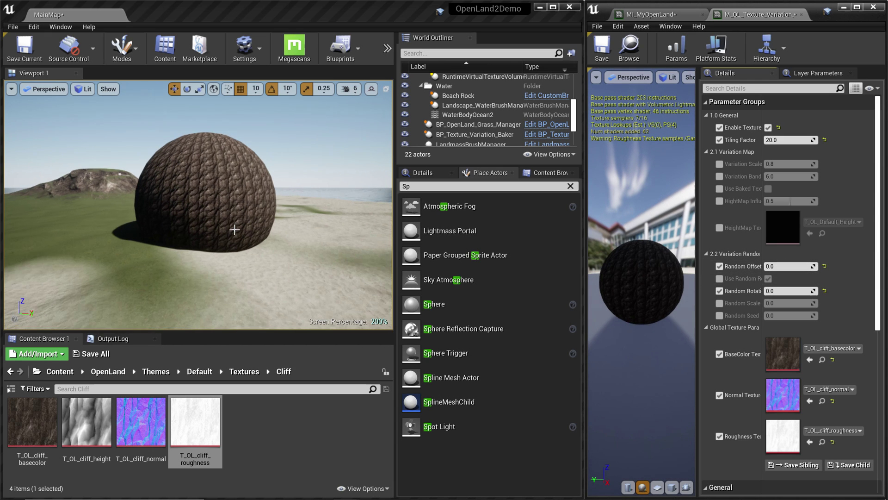
Step: Set the Tiling Factor to 15 and adjust the Random Offset Multiplier to about 0.14
left_click_drag(771, 267, 794, 267)
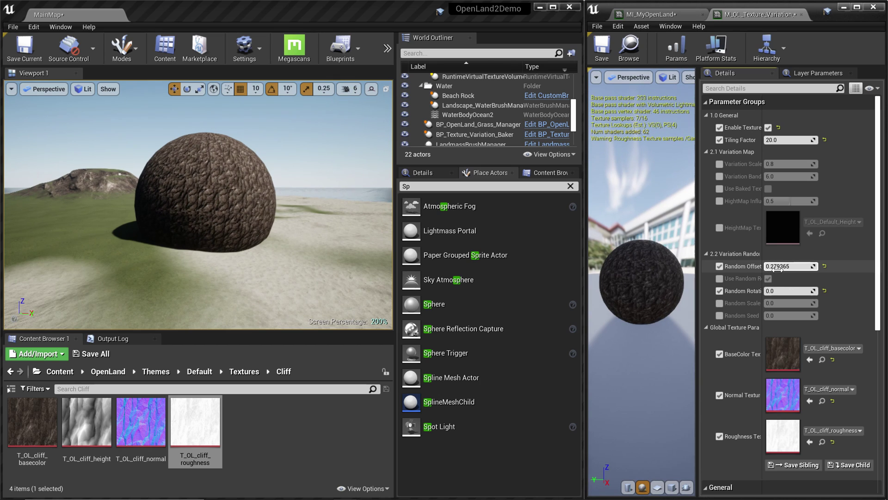
mouse_move(778, 268)
left_mouse_down()
mouse_move(761, 268)
mouse_move(778, 268)
left_mouse_up()
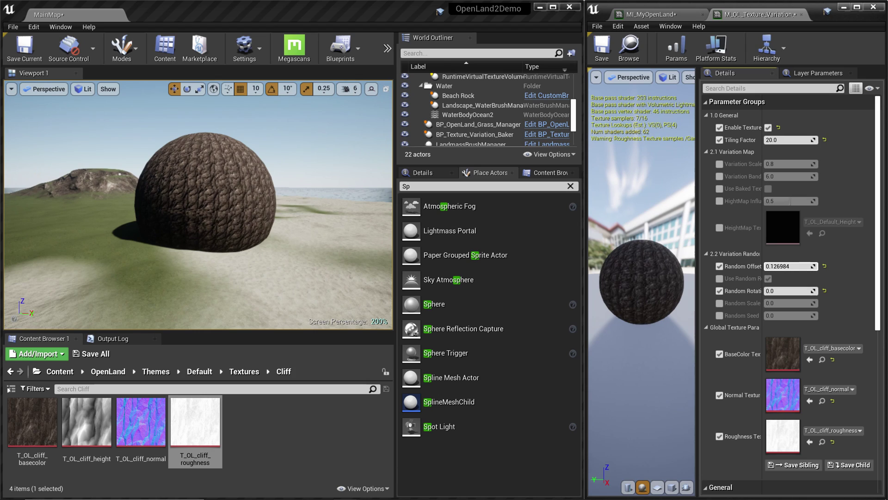
left_click(779, 141)
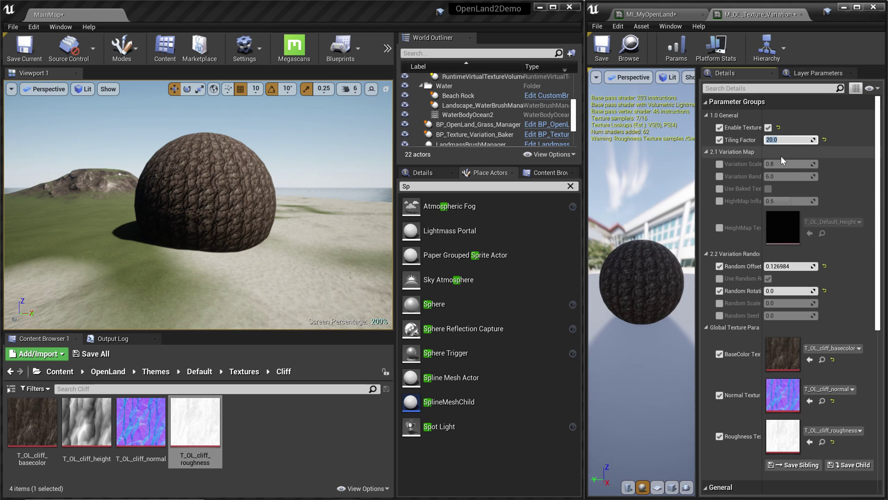
type("15.0")
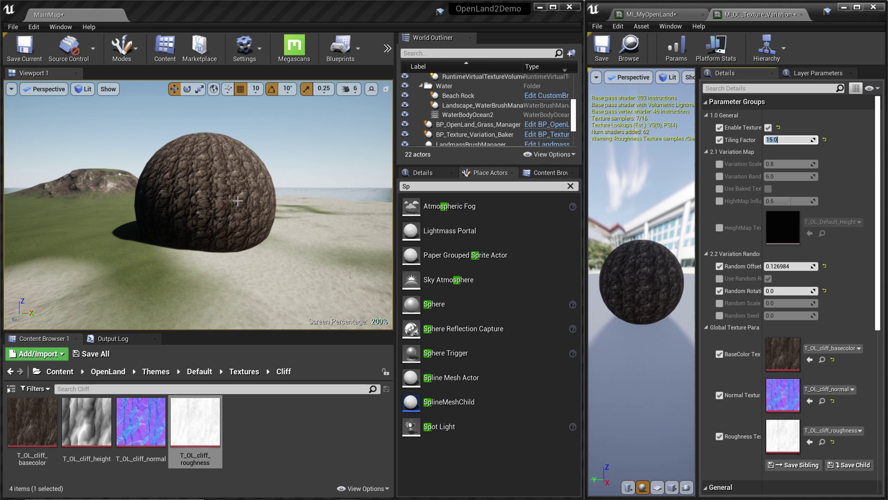
right_click_drag(278, 211, 278, 234)
left_click_drag(793, 266, 793, 267)
Step: Assign T_OL_cliff_height as the instance's HeightMap Texture and set HightMap Influence to 1.0
right_click_drag(260, 185, 353, 270)
key("w")
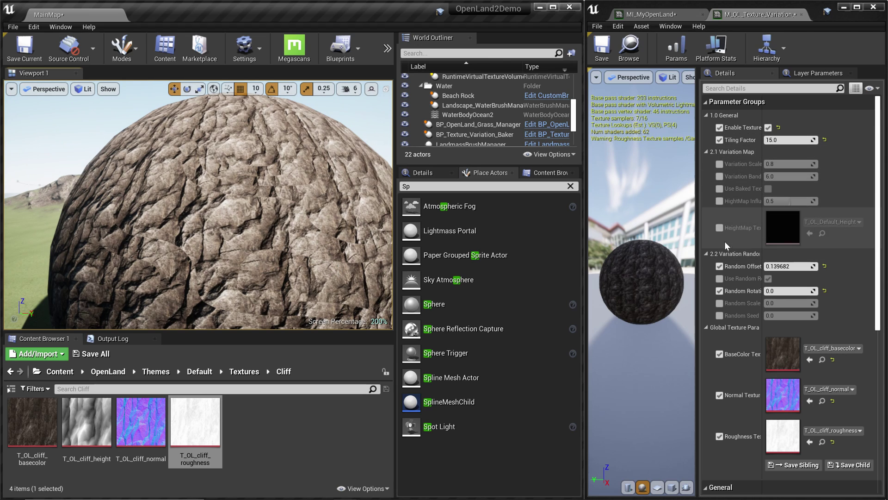
left_click(720, 227)
left_click_drag(86, 421, 792, 238)
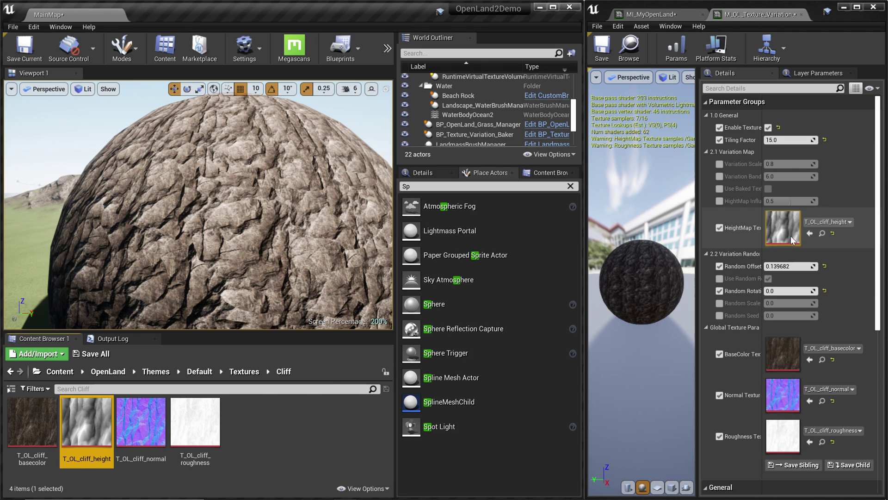
left_click(720, 201)
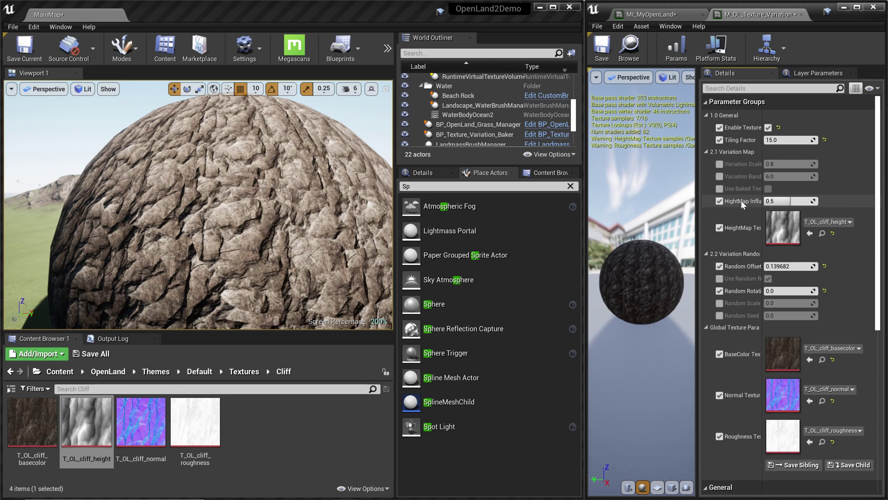
mouse_move(801, 203)
left_mouse_down()
mouse_move(764, 202)
mouse_move(805, 201)
left_mouse_up()
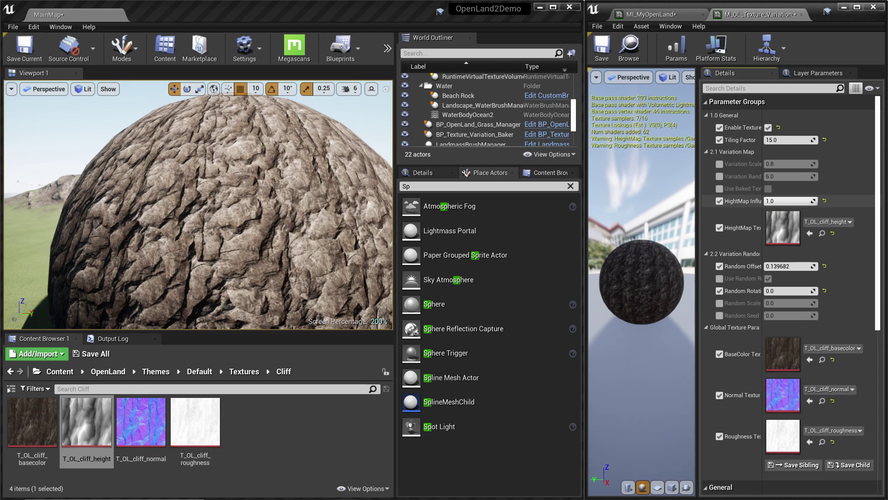
Step: Override Random Scale Influence, widen the parameter name column, and set Random Rotation Influence to 0.1
right_click_drag(337, 223, 260, 245)
key("s")
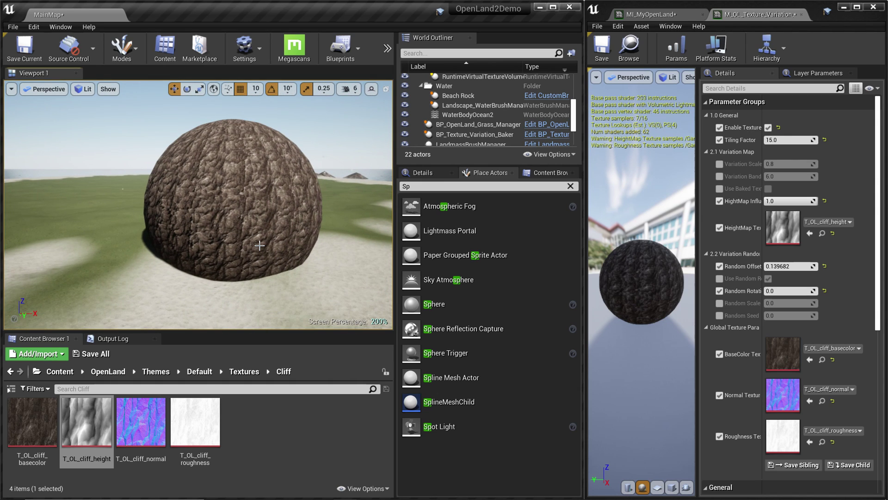
left_click(719, 304)
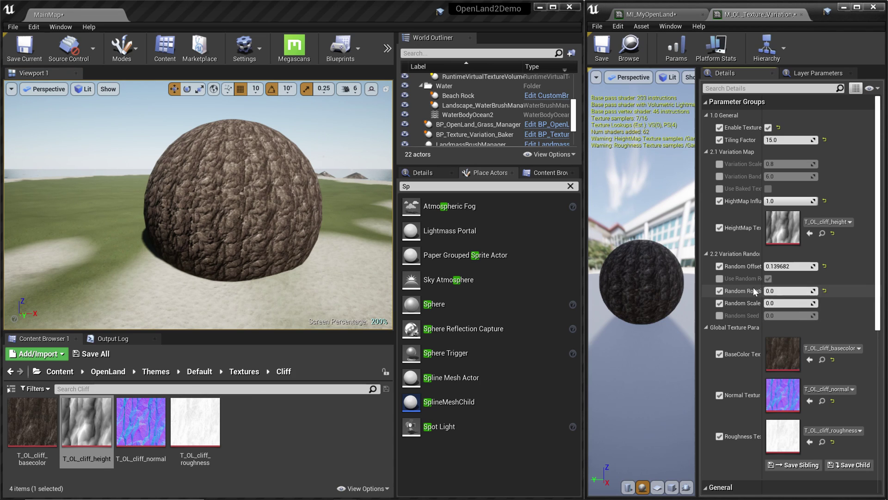
left_click_drag(768, 283, 800, 283)
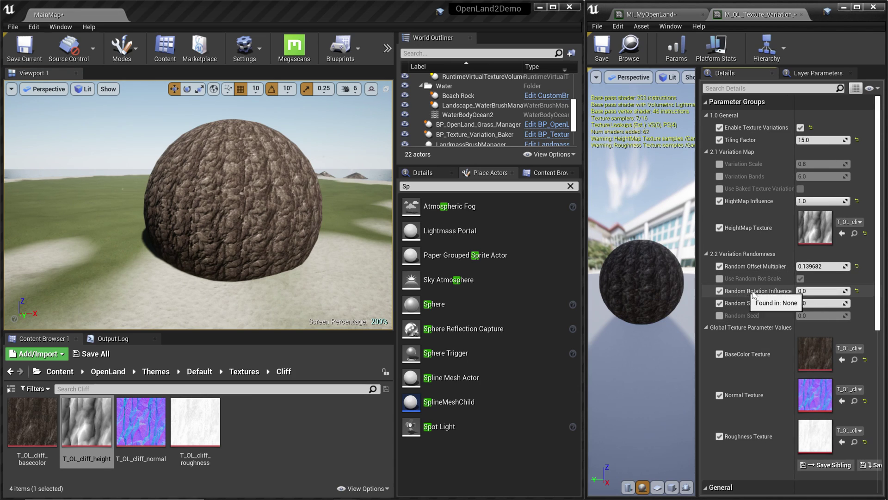
left_click(813, 291)
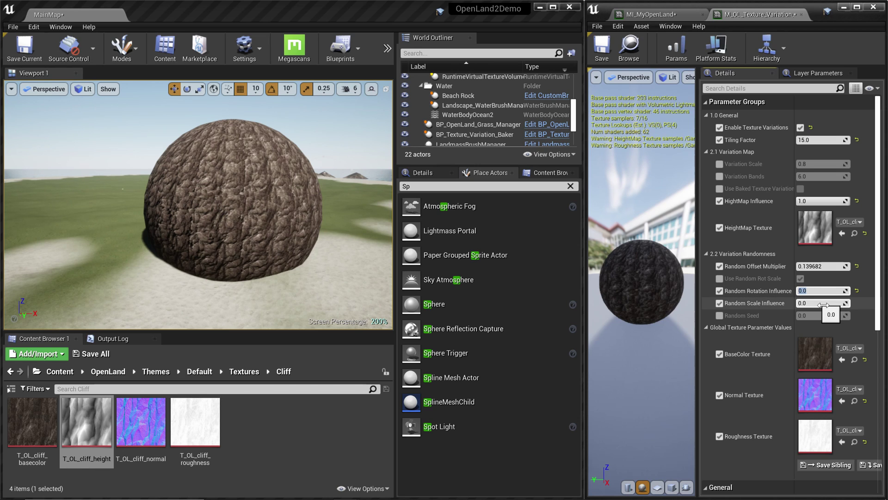
type("0.1")
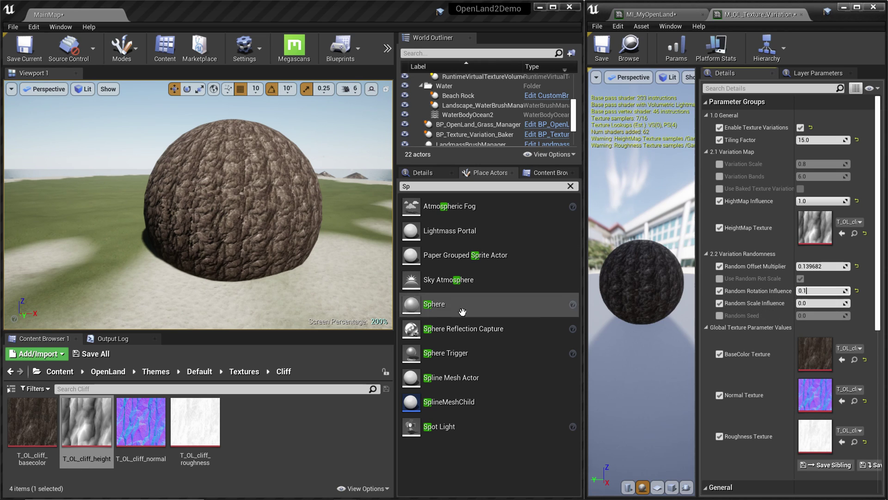
left_click(384, 246)
mouse_move(383, 245)
right_mouse_down()
mouse_move(383, 271)
mouse_move(384, 246)
right_mouse_up()
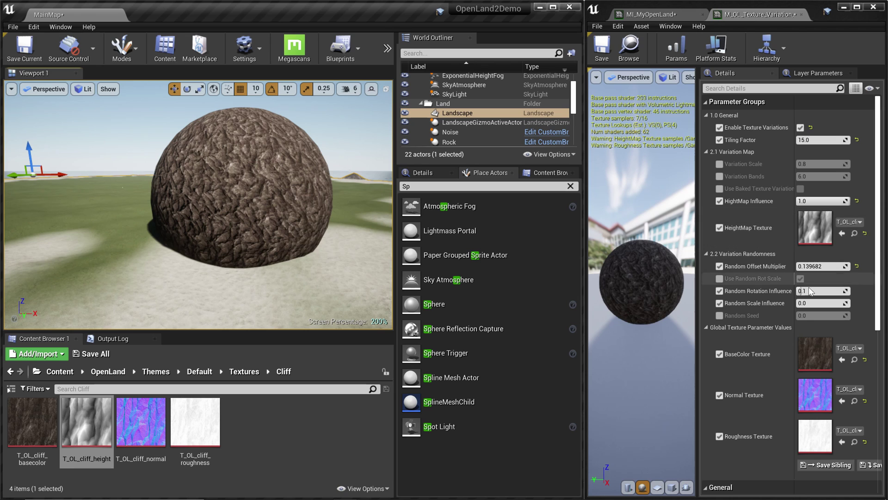
Step: Set Random Rotation Influence to 0.05 and check the cliff texture on the sphere from near and far
left_click(812, 291)
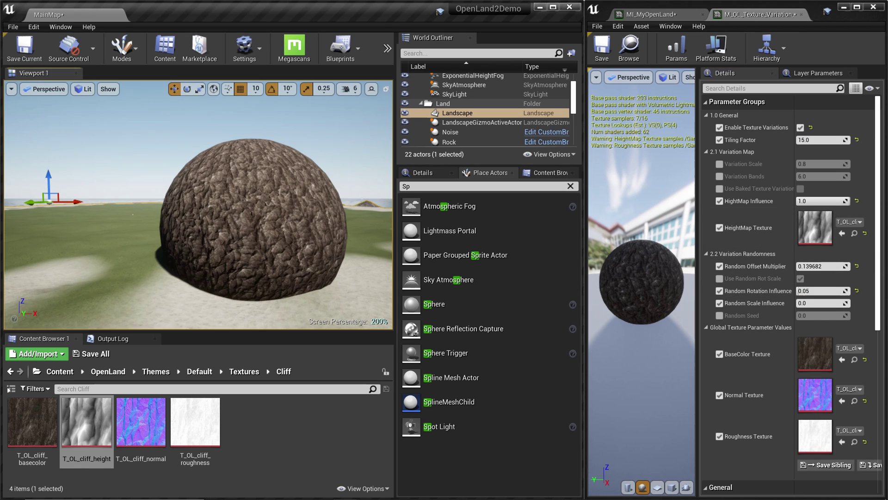
scroll(335, 247, "up", 5)
scroll(312, 243, "down", 3)
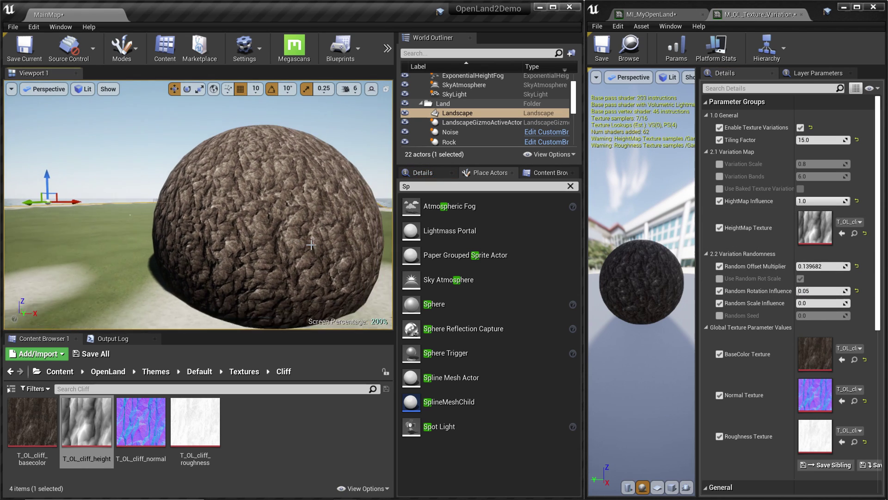
right_click_drag(313, 243, 330, 234)
left_click_drag(815, 291, 850, 291)
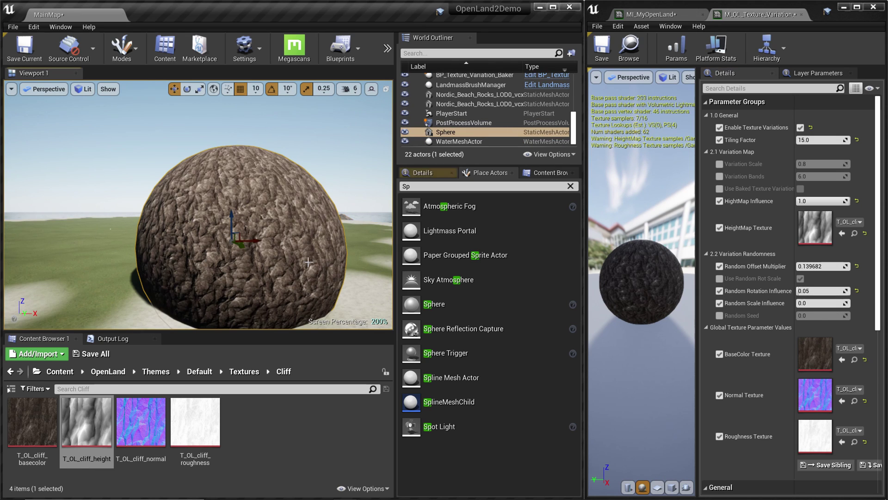
scroll(309, 202, "down", 2)
scroll(304, 168, "up", 1)
scroll(315, 286, "down", 2)
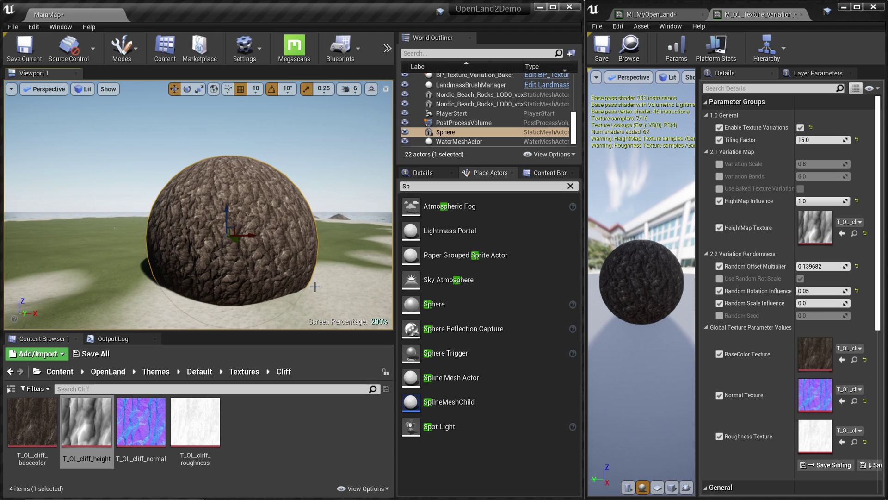
scroll(292, 289, "up", 2)
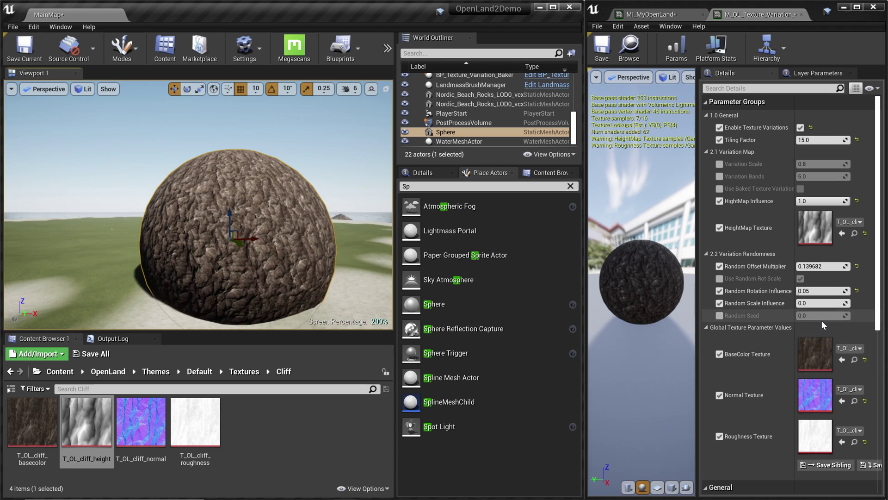
Step: Set Random Scale Influence to about 0.41, then override Random Seed and set it to about 0.33
mouse_move(810, 303)
left_mouse_down()
mouse_move(830, 303)
mouse_move(819, 304)
left_mouse_up()
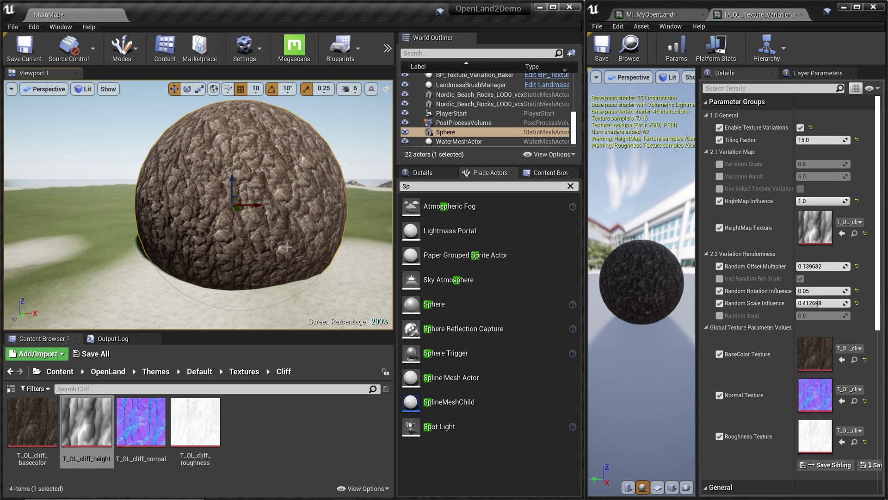
left_click(719, 315)
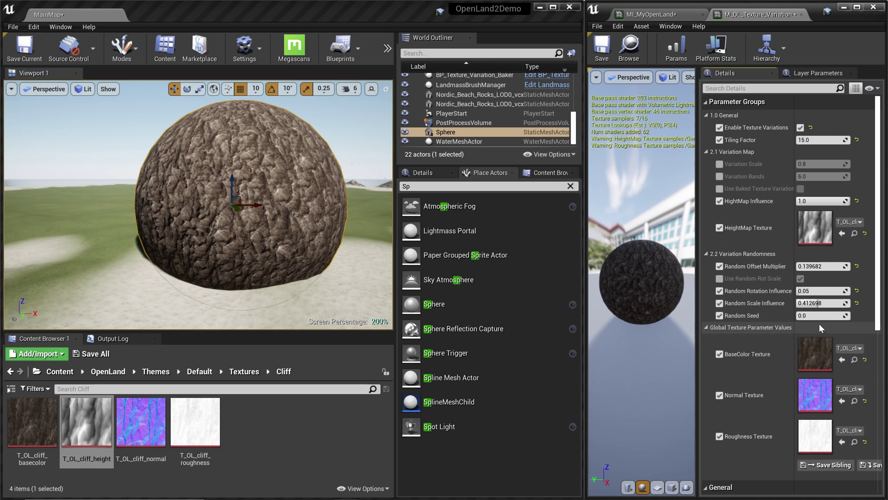
mouse_move(816, 315)
left_mouse_down()
mouse_move(850, 316)
mouse_move(806, 315)
mouse_move(814, 315)
left_mouse_up()
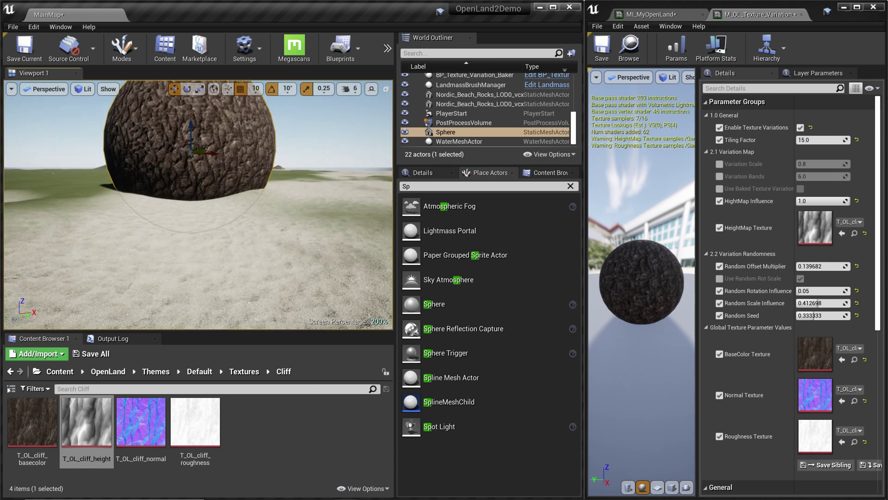
Step: Compare the sphere's cliff texture with texture variations disabled and enabled, leaving them enabled
mouse_move(250, 232)
right_mouse_down()
mouse_move(250, 210)
mouse_move(251, 232)
right_mouse_up()
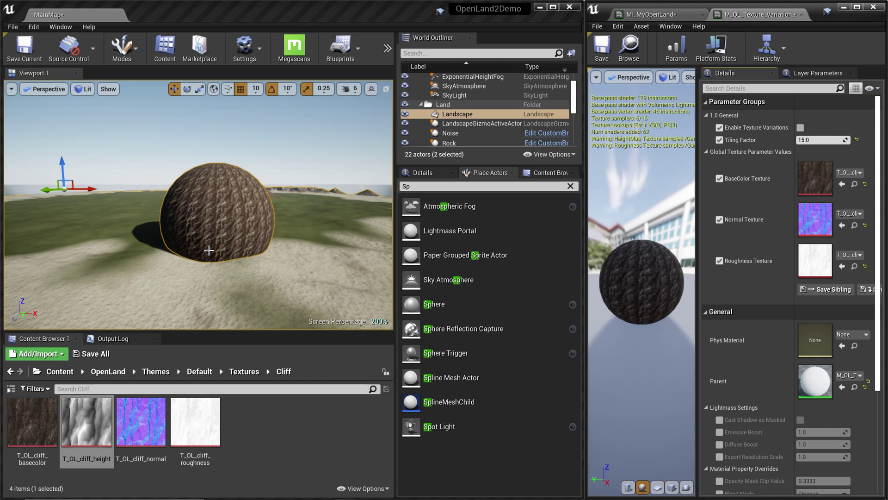
left_click(801, 127)
scroll(268, 306, "up", 3)
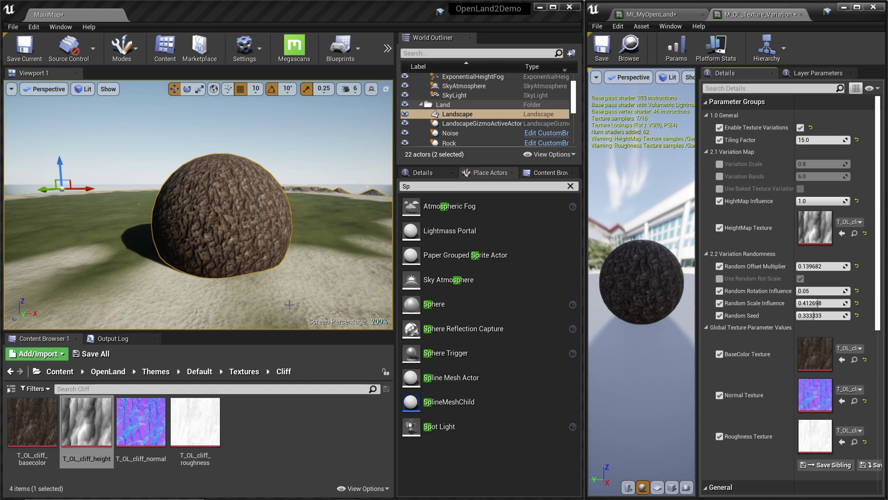
right_click_drag(268, 306, 258, 189)
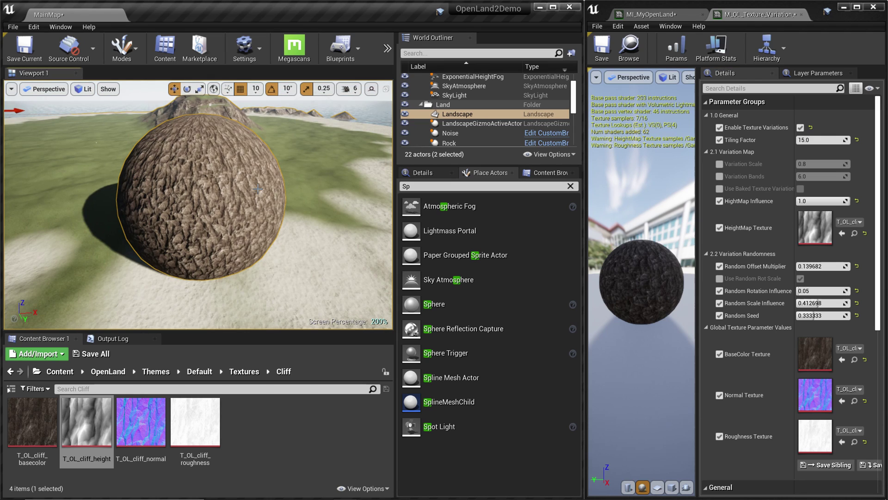